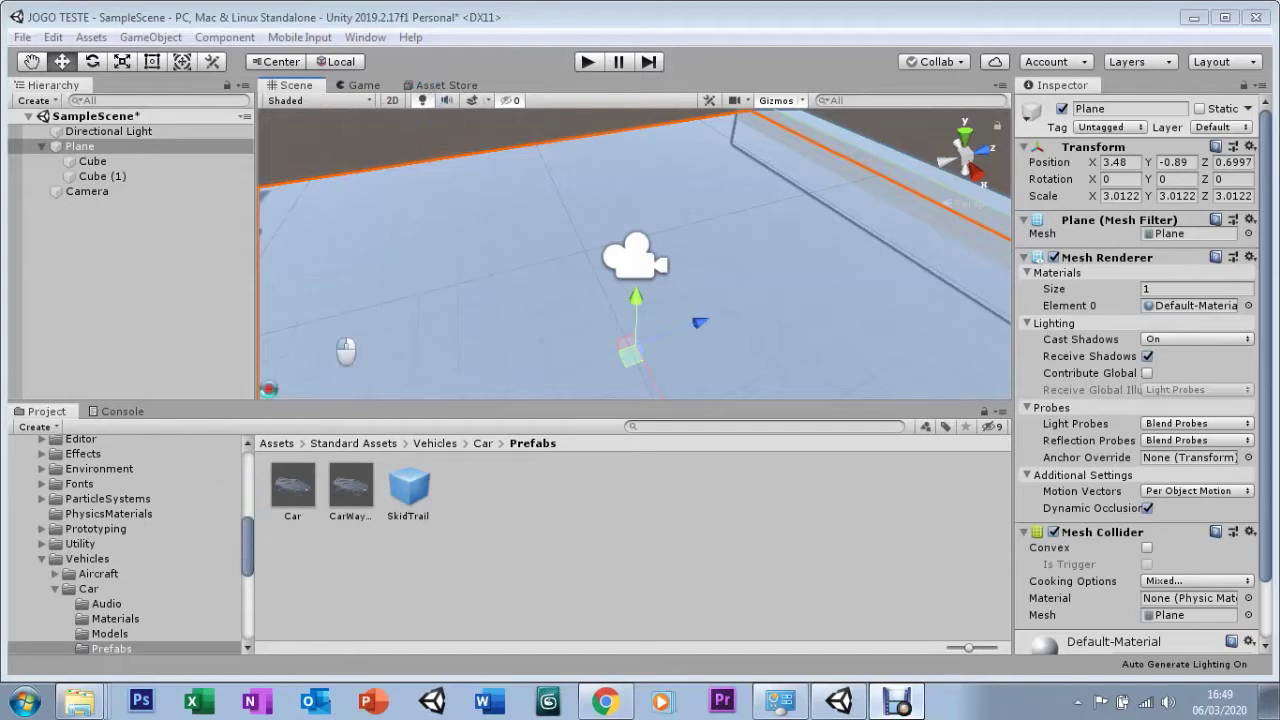
# Browse the Project window to the Standard Assets/Vehicles/Car/Prefabs folder
pyautogui.moveTo(248, 540); pyautogui.dragTo(249, 513)
pyautogui.scroll(5, 98, 475)
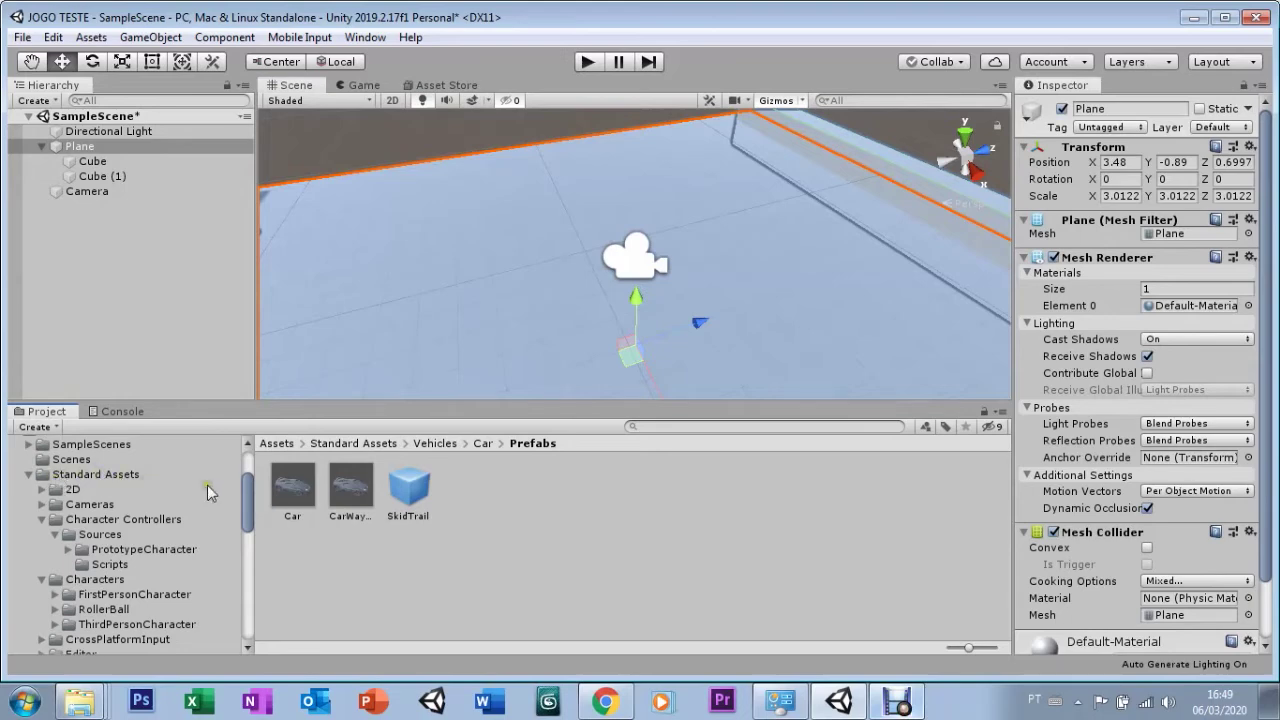
pyautogui.moveTo(240, 508); pyautogui.dragTo(244, 545)
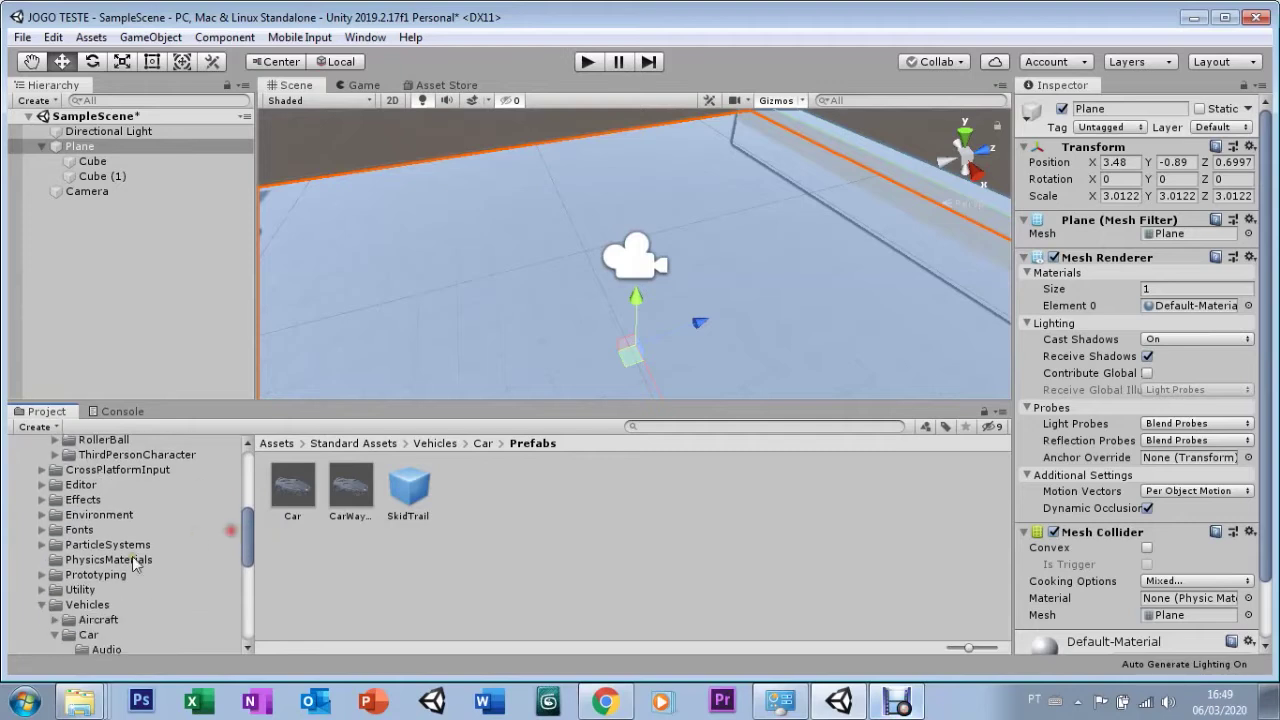
pyautogui.click(104, 605)
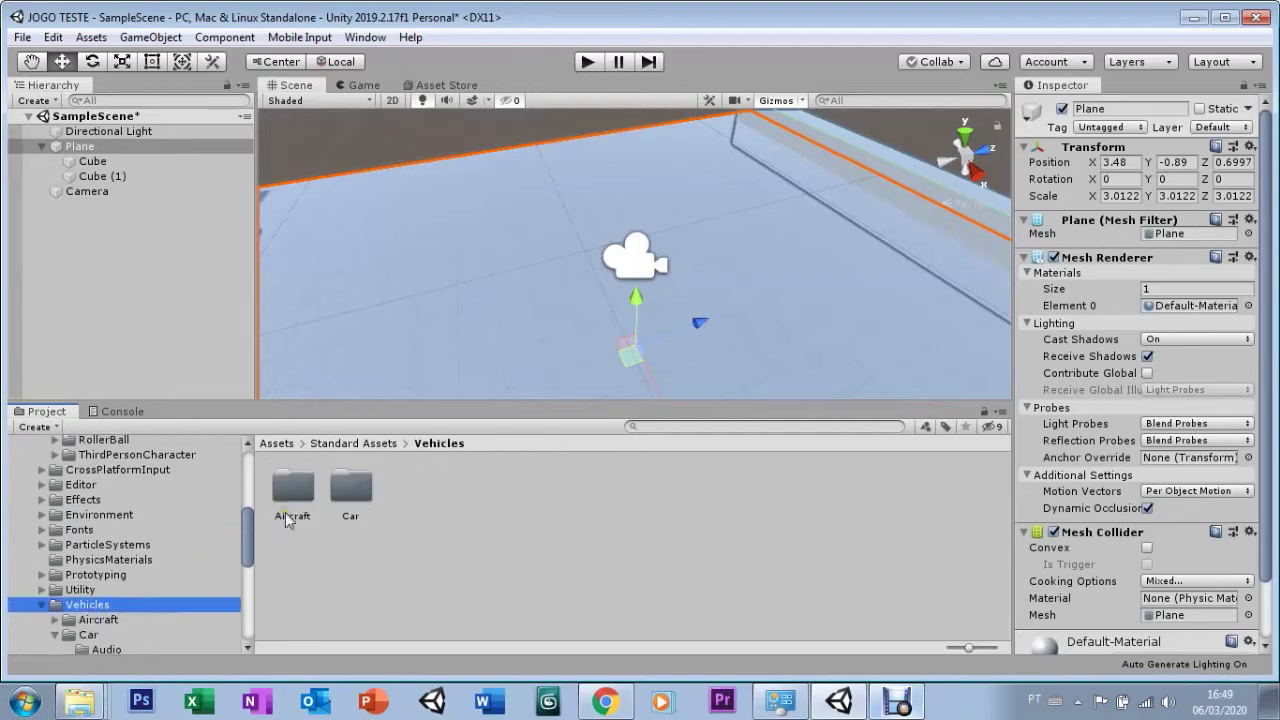
pyautogui.doubleClick(347, 496)
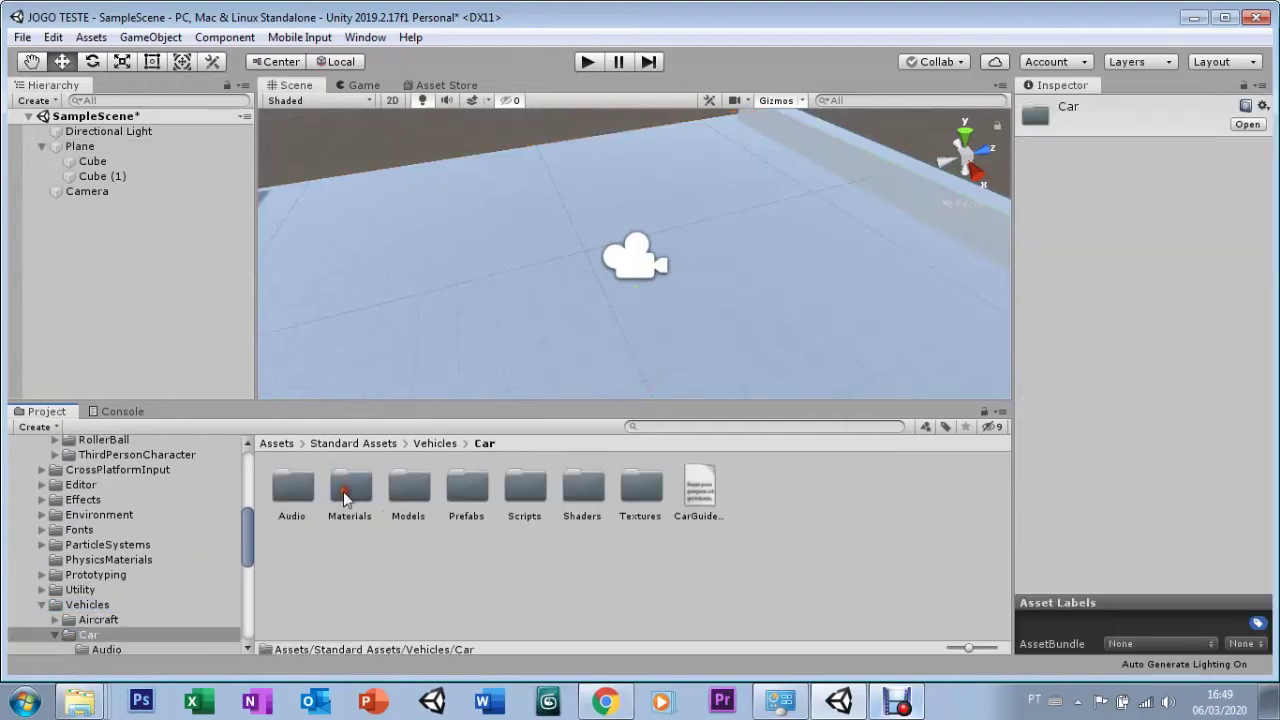
pyautogui.doubleClick(467, 489)
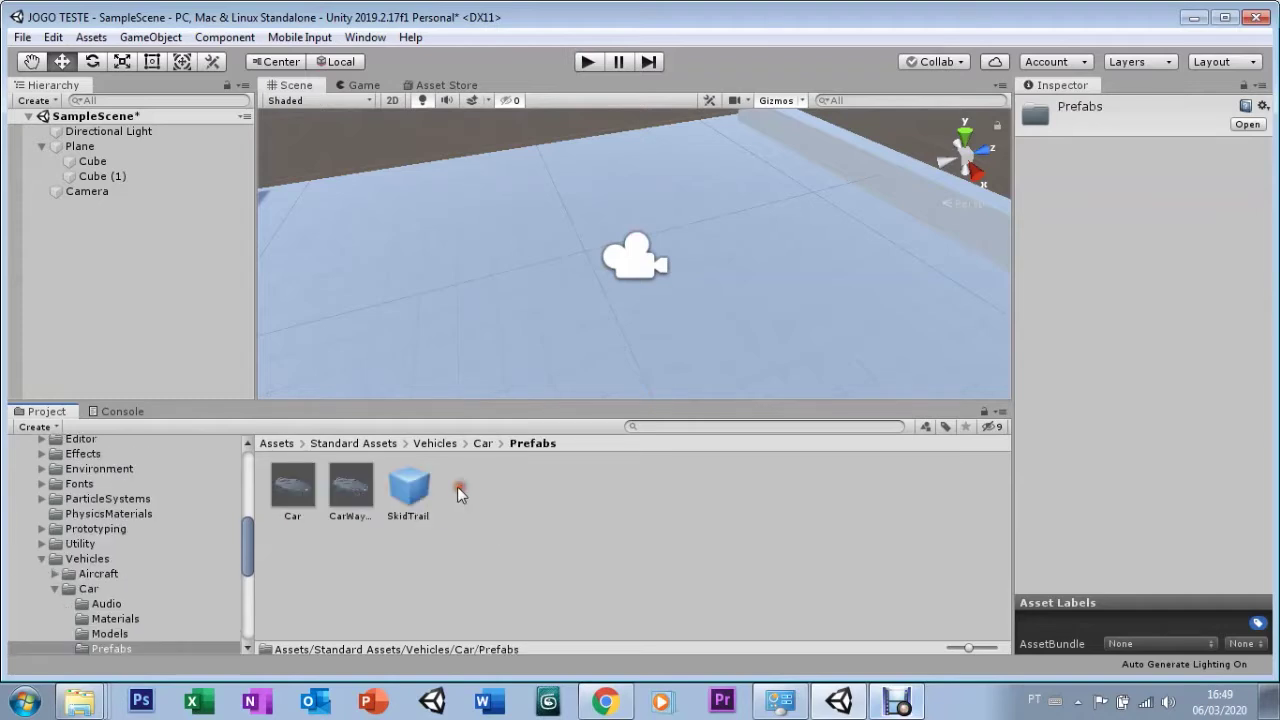
# Drag the Car prefab into the SampleScene hierarchy, frame it, and compare it with the Plane
pyautogui.moveTo(293, 494); pyautogui.dragTo(193, 360)
pyautogui.moveTo(193, 360); pyautogui.dragTo(110, 236)
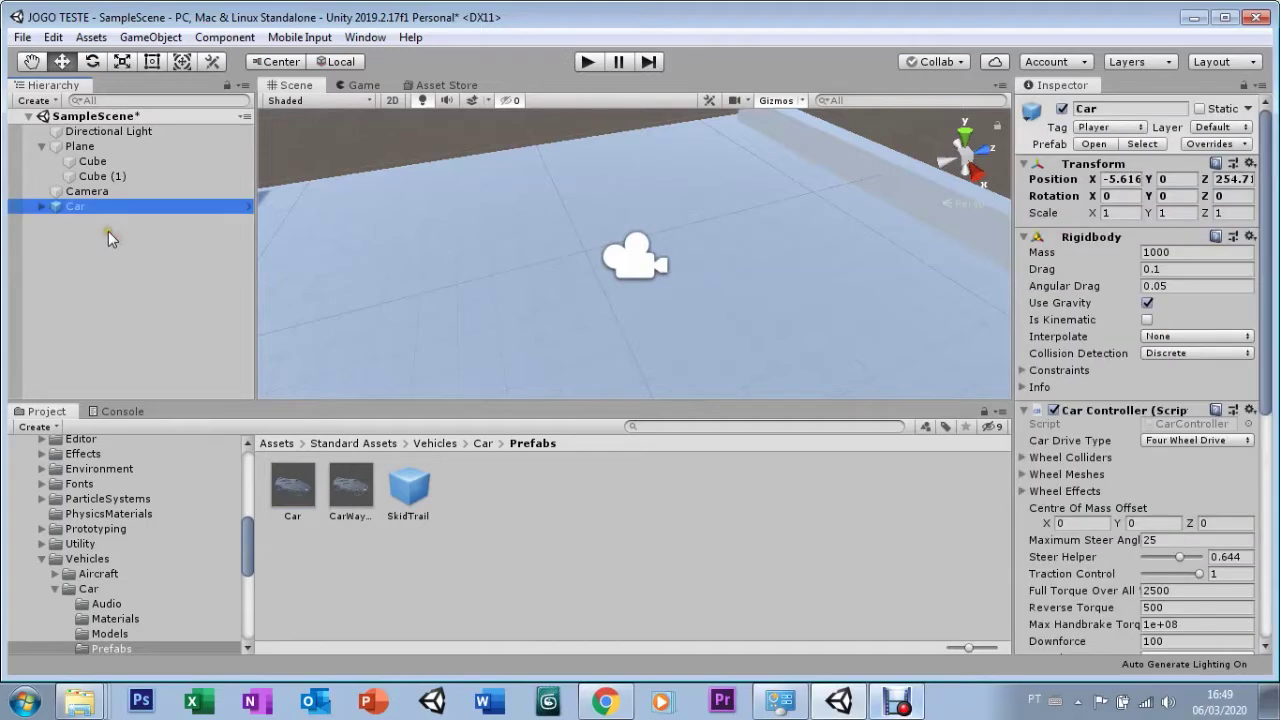
pyautogui.doubleClick(58, 208)
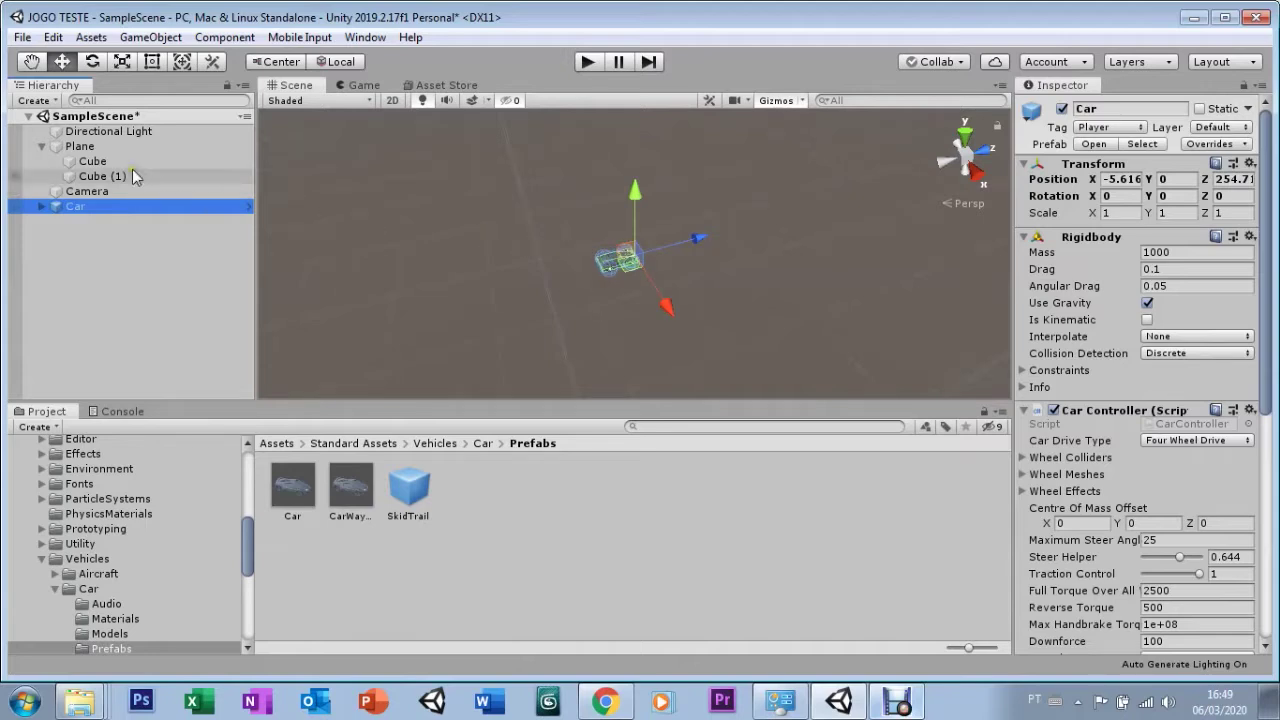
pyautogui.click(62, 146)
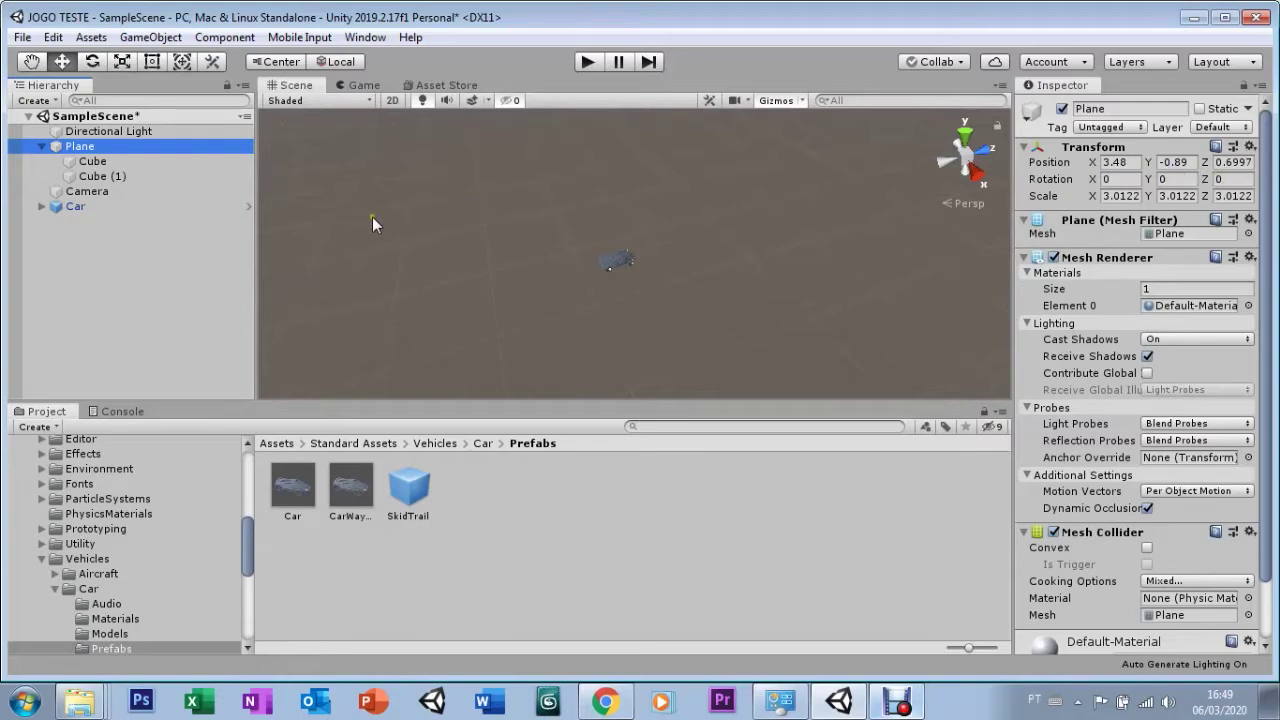
pyautogui.click(66, 208)
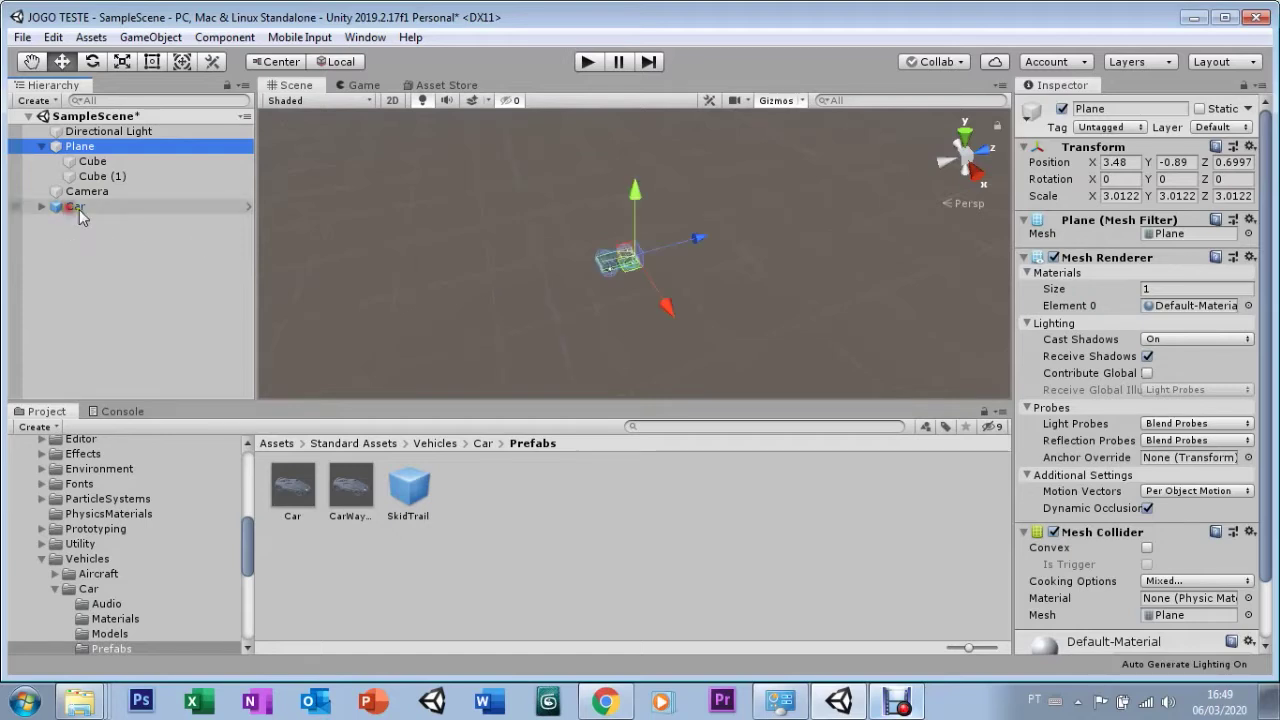
# Set the Car's Transform Position to X 0, Y -0.89, Z 0
pyautogui.click(1126, 180)
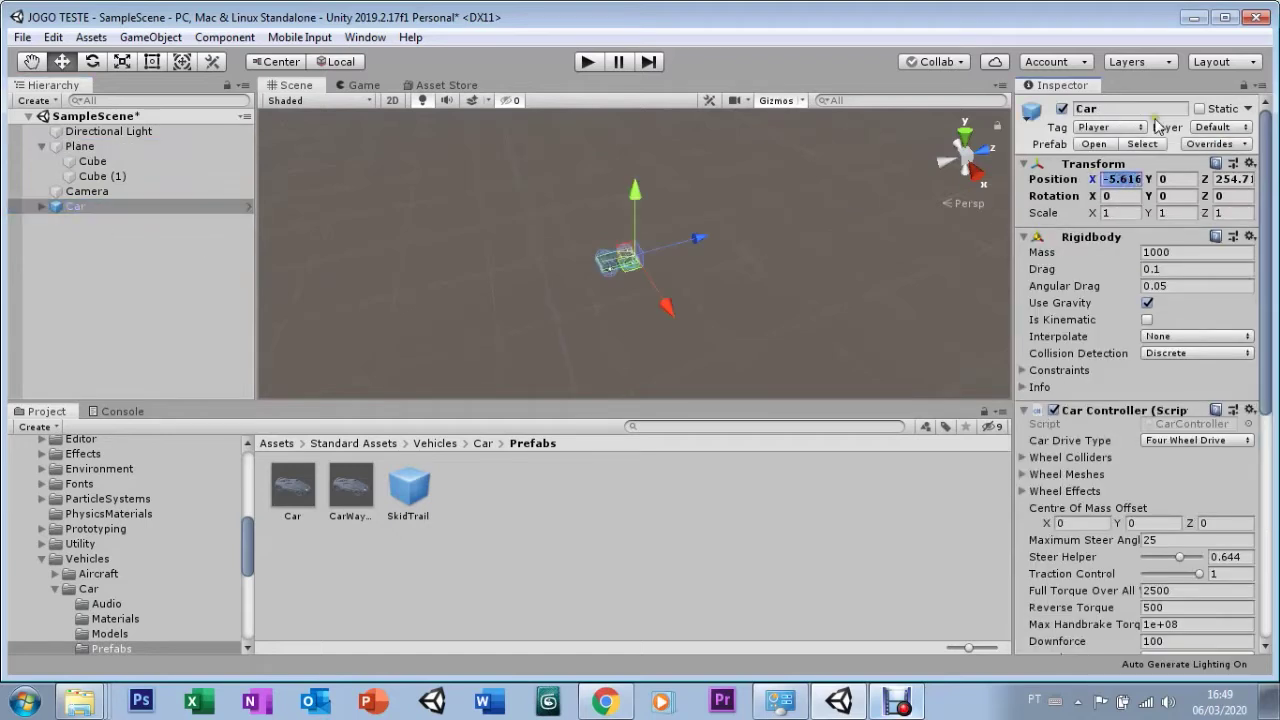
pyautogui.write('0')
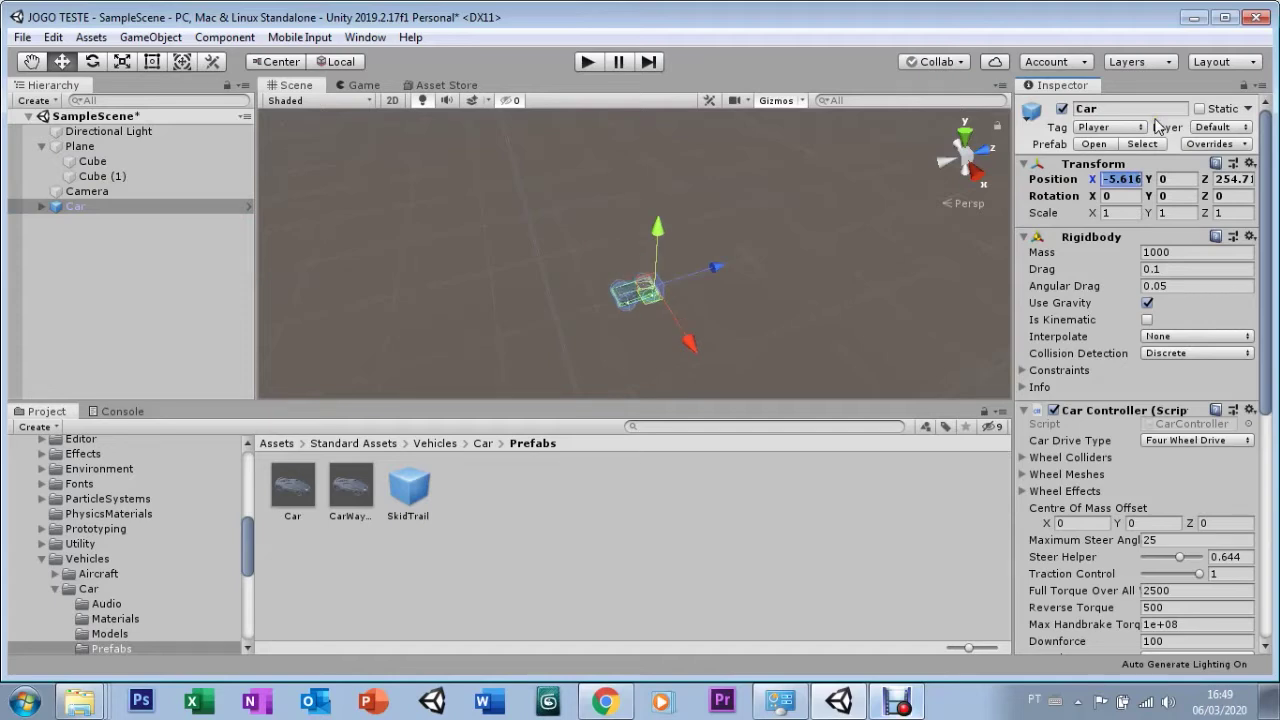
pyautogui.press('Tab')
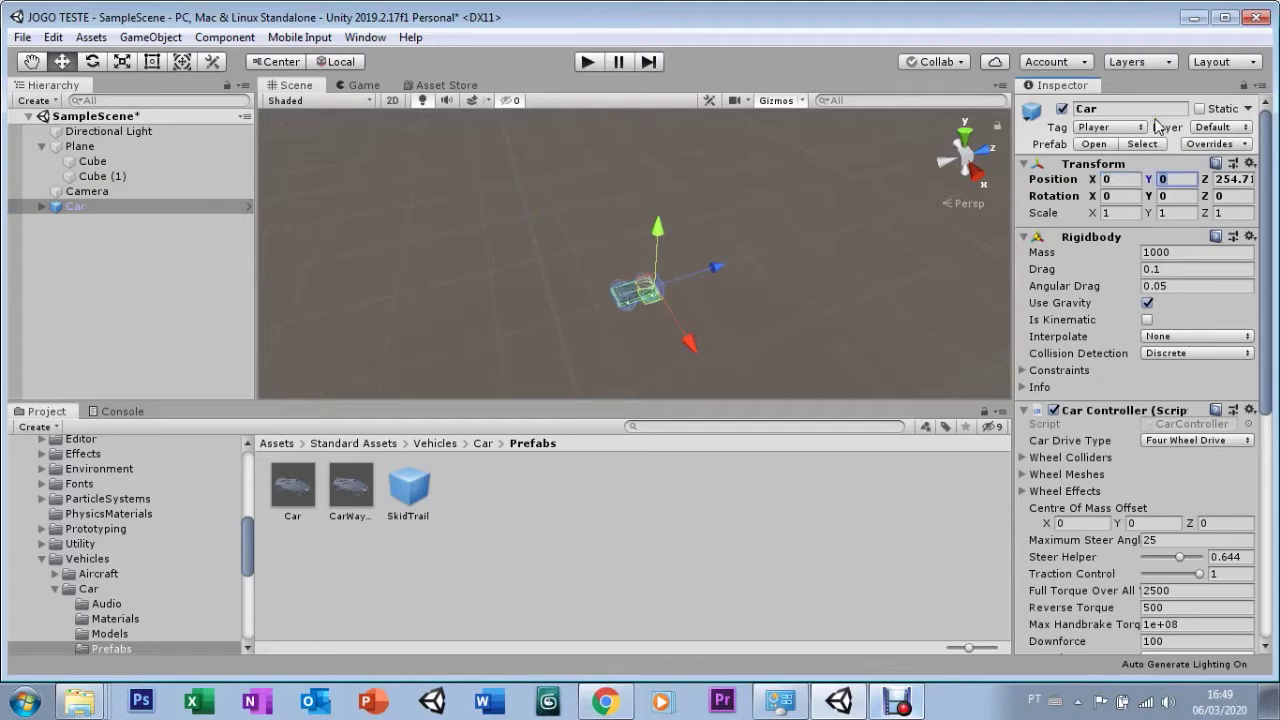
pyautogui.write('-0,89')
pyautogui.press('Tab')
pyautogui.write('0')
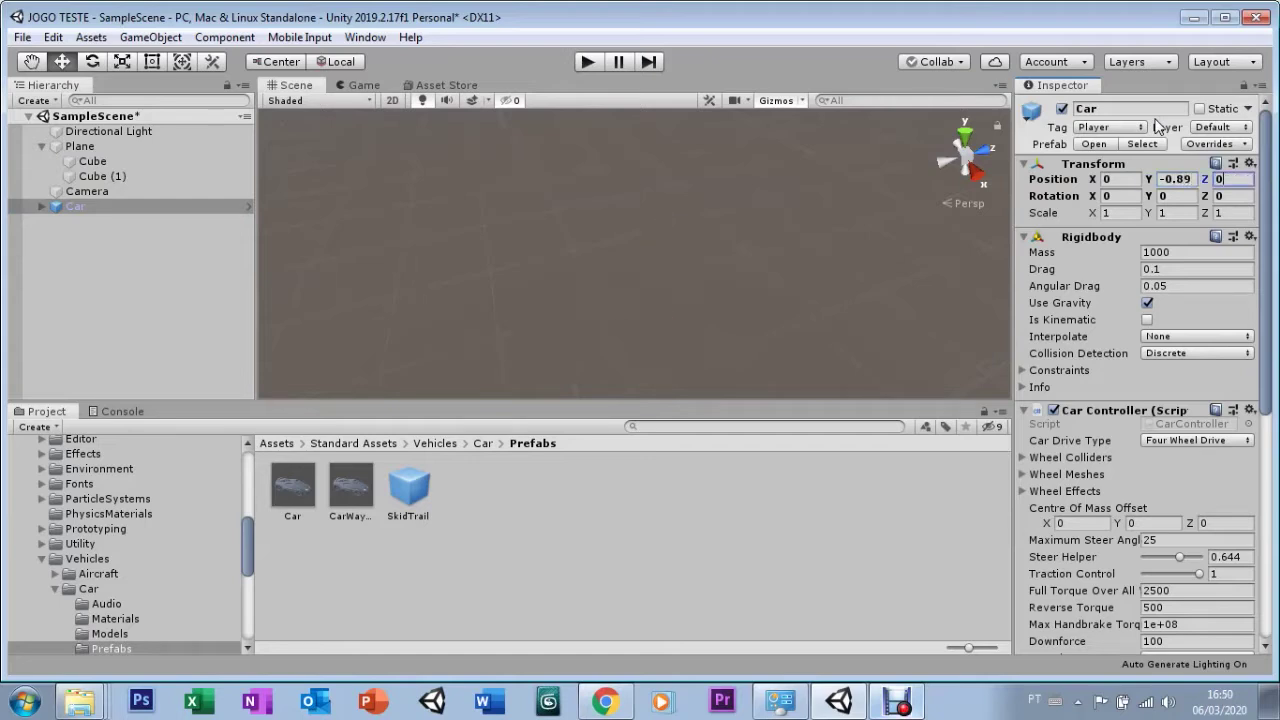
# Frame the Car on the plane, check its child parts, and select the Camera
pyautogui.doubleClick(66, 207)
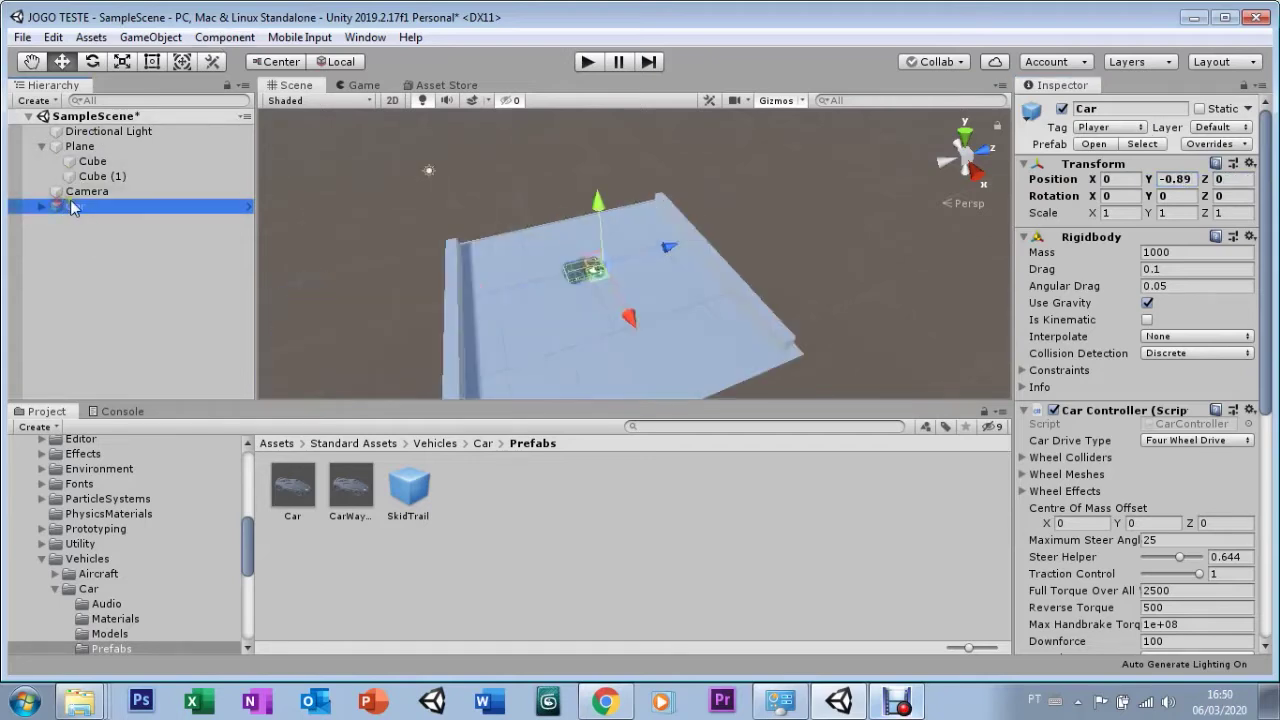
pyautogui.scroll(3, 610, 240)
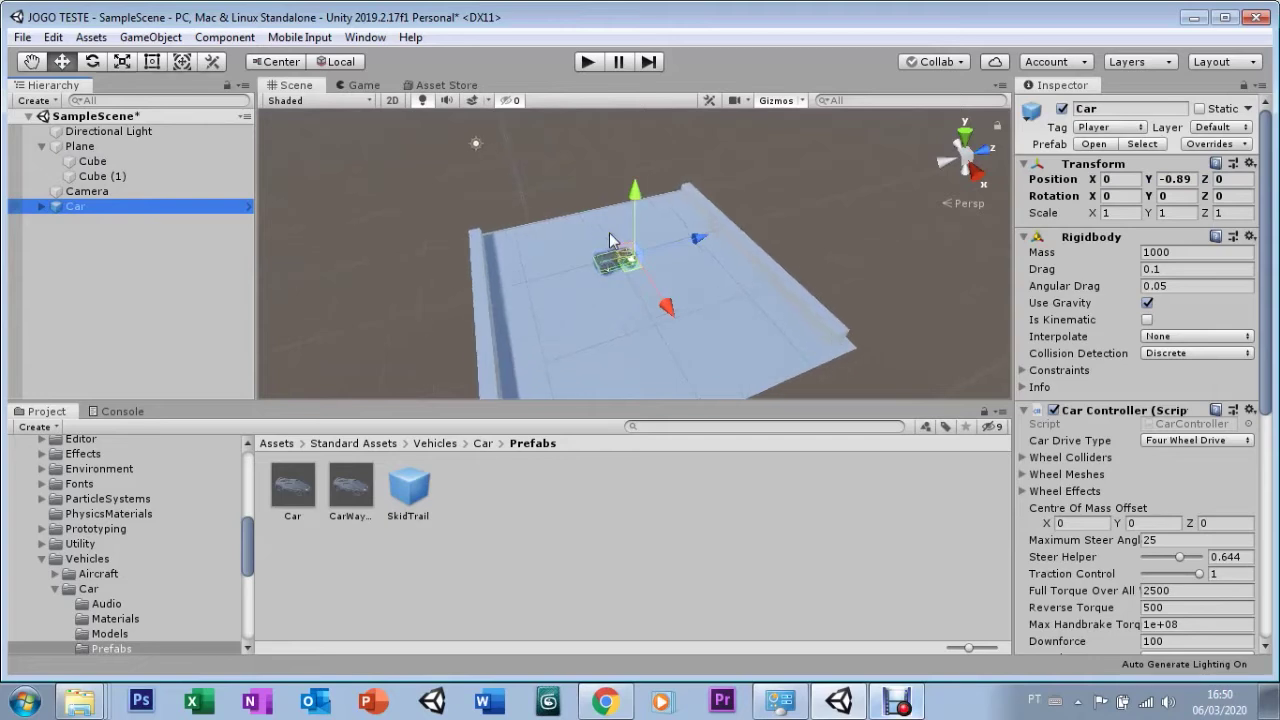
pyautogui.scroll(3, 610, 240)
pyautogui.scroll(2, 610, 233)
pyautogui.scroll(3, 609, 232)
pyautogui.scroll(2, 600, 228)
pyautogui.scroll(1, 577, 215)
pyautogui.scroll(2, 577, 215)
pyautogui.scroll(2, 577, 215)
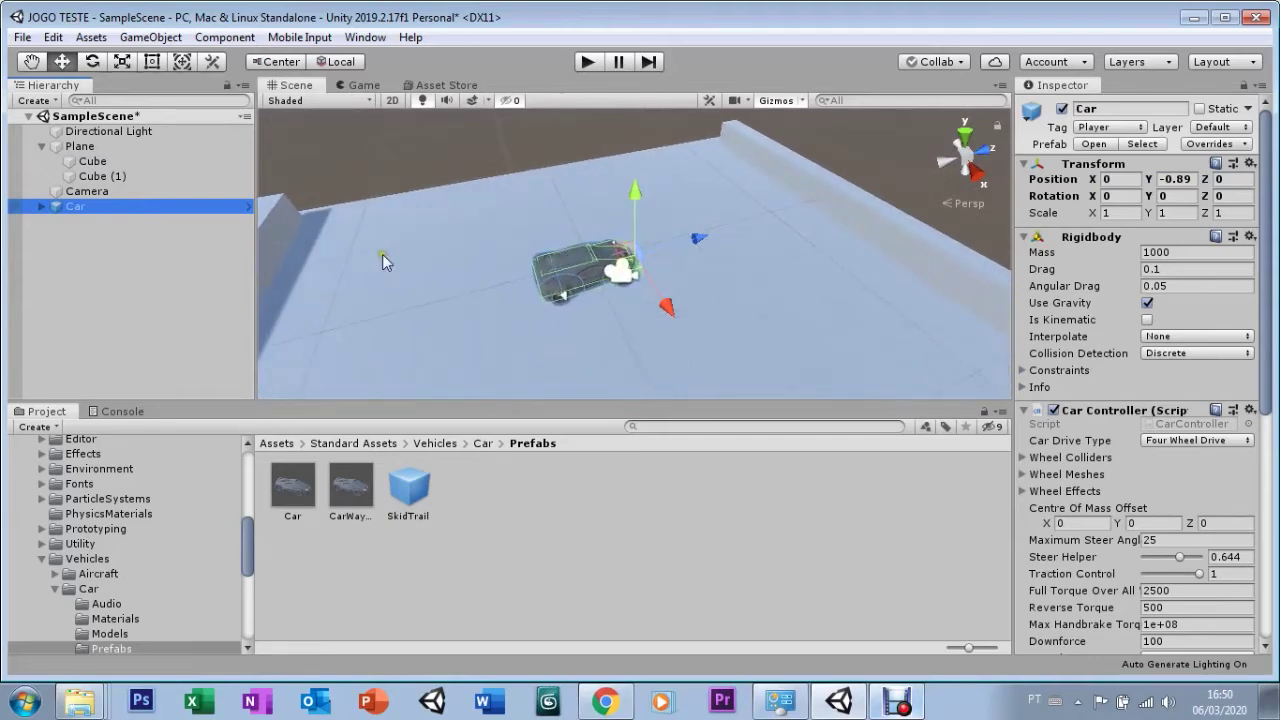
pyautogui.click(41, 211)
pyautogui.click(39, 207)
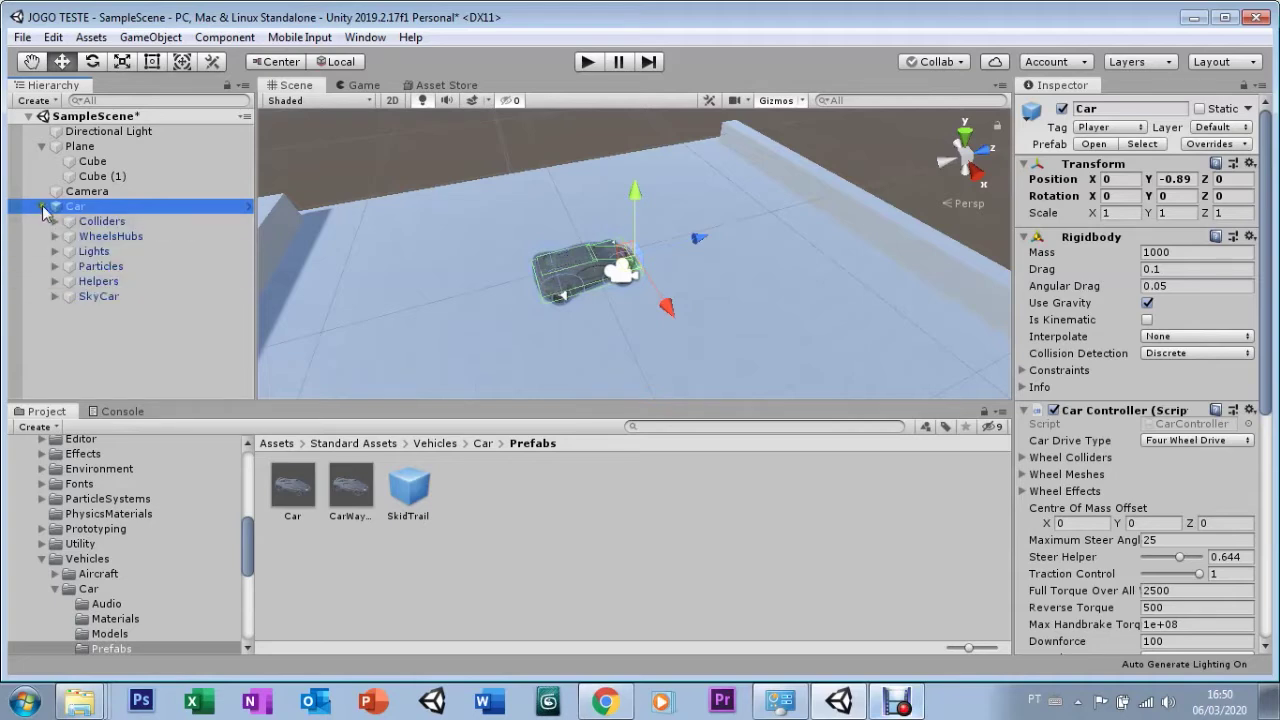
pyautogui.click(41, 207)
pyautogui.click(62, 193)
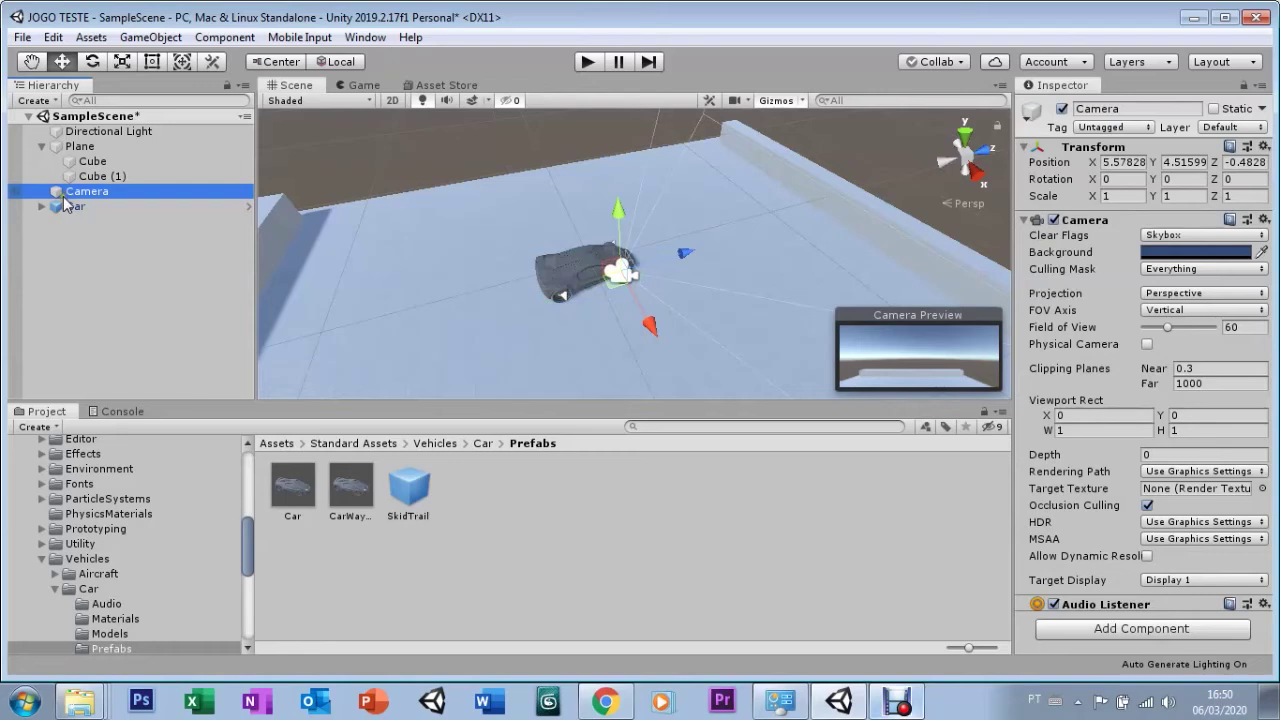
# Parent the Camera to the Car and move it behind and above the car
pyautogui.moveTo(62, 193); pyautogui.dragTo(75, 213)
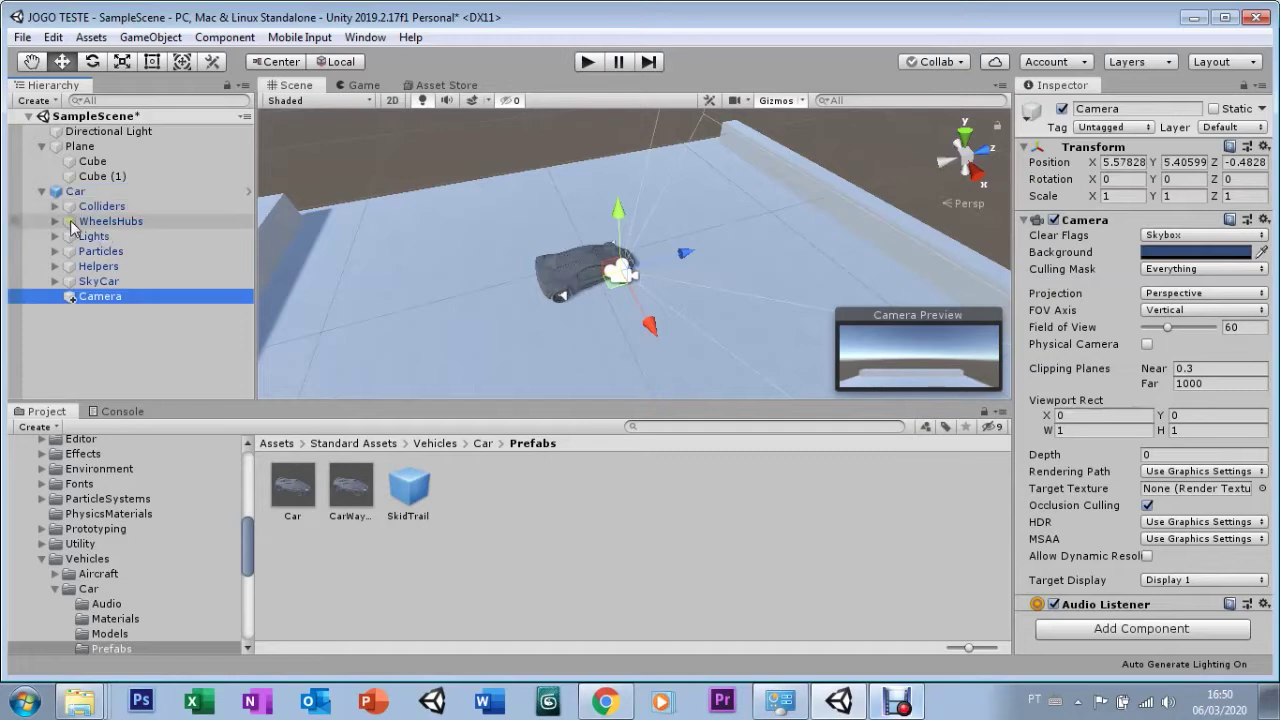
pyautogui.doubleClick(72, 293)
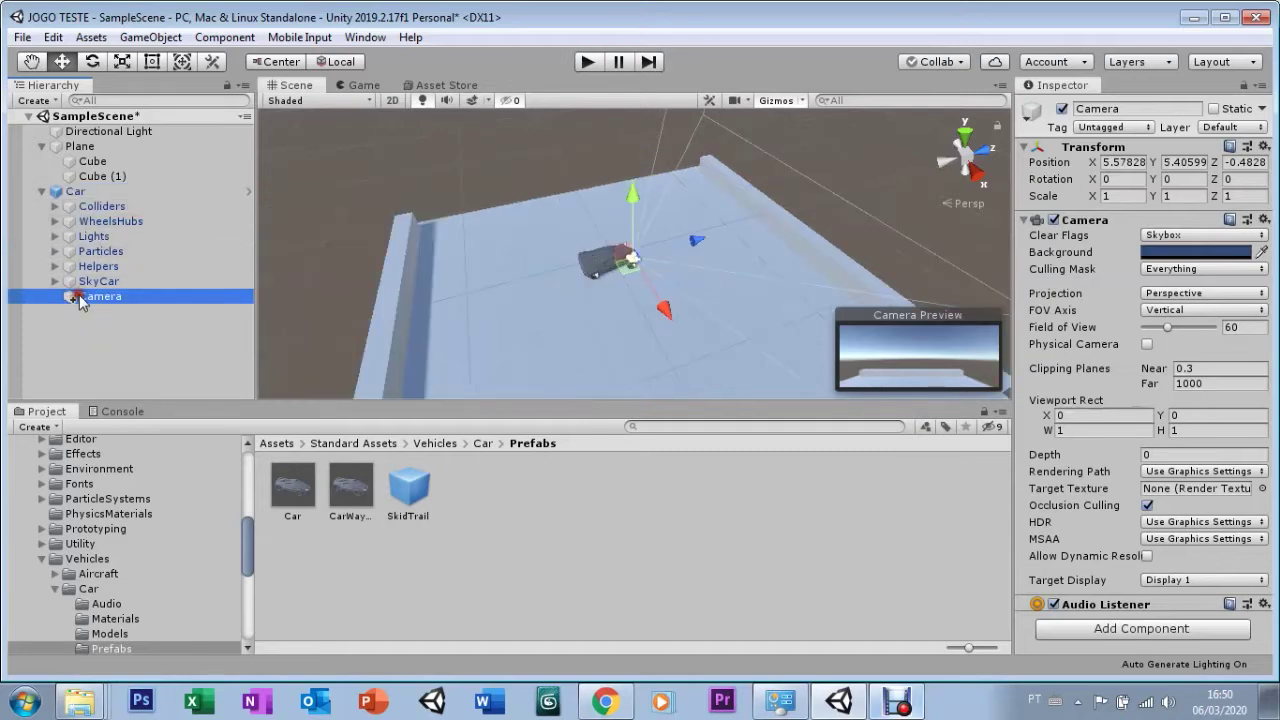
pyautogui.moveTo(698, 245); pyautogui.dragTo(634, 266)
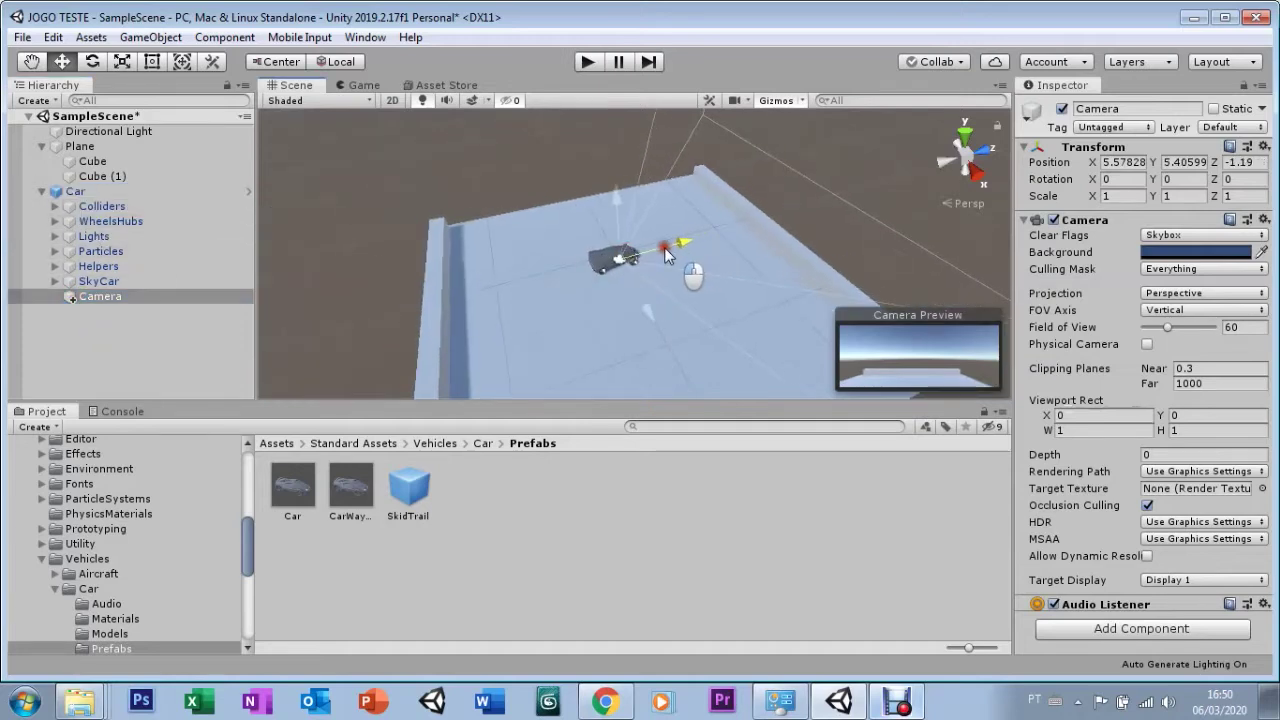
pyautogui.moveTo(634, 266)
pyautogui.mouseDown()
pyautogui.moveTo(571, 250)
pyautogui.moveTo(591, 348)
pyautogui.moveTo(572, 317)
pyautogui.mouseUp()
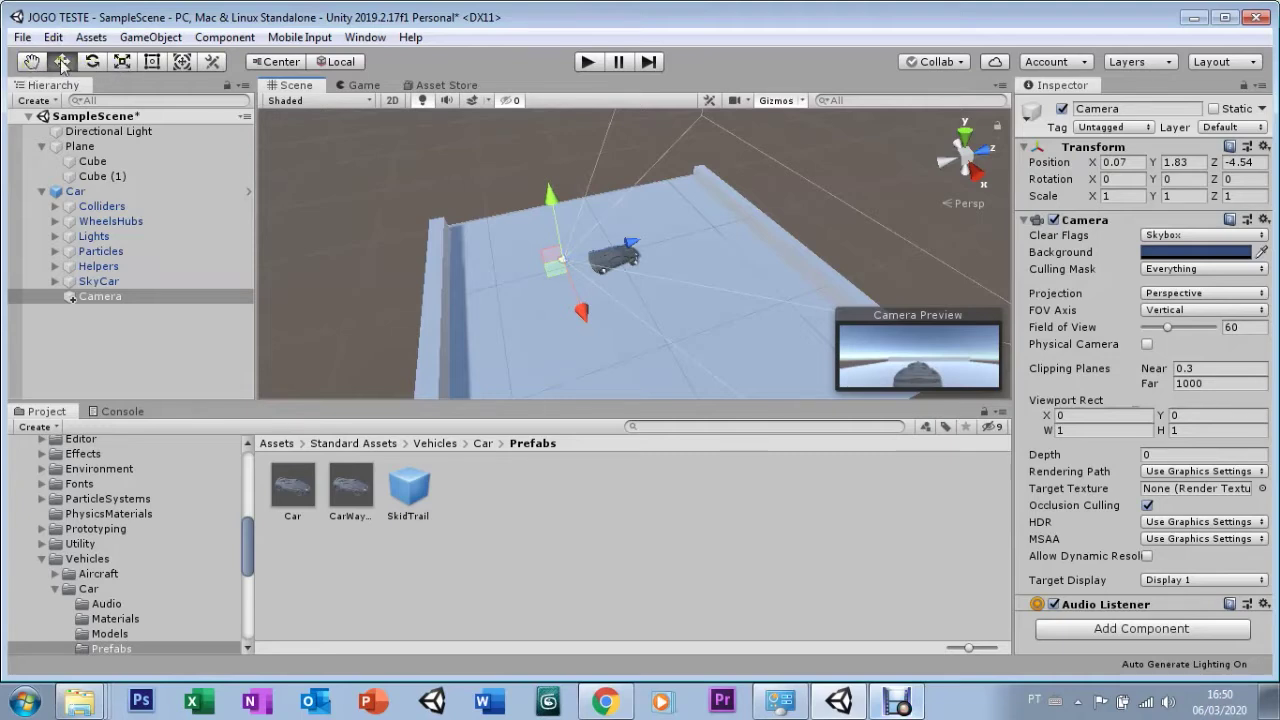
# Pan the scene view slightly, then return to the Move tool
pyautogui.click(27, 65)
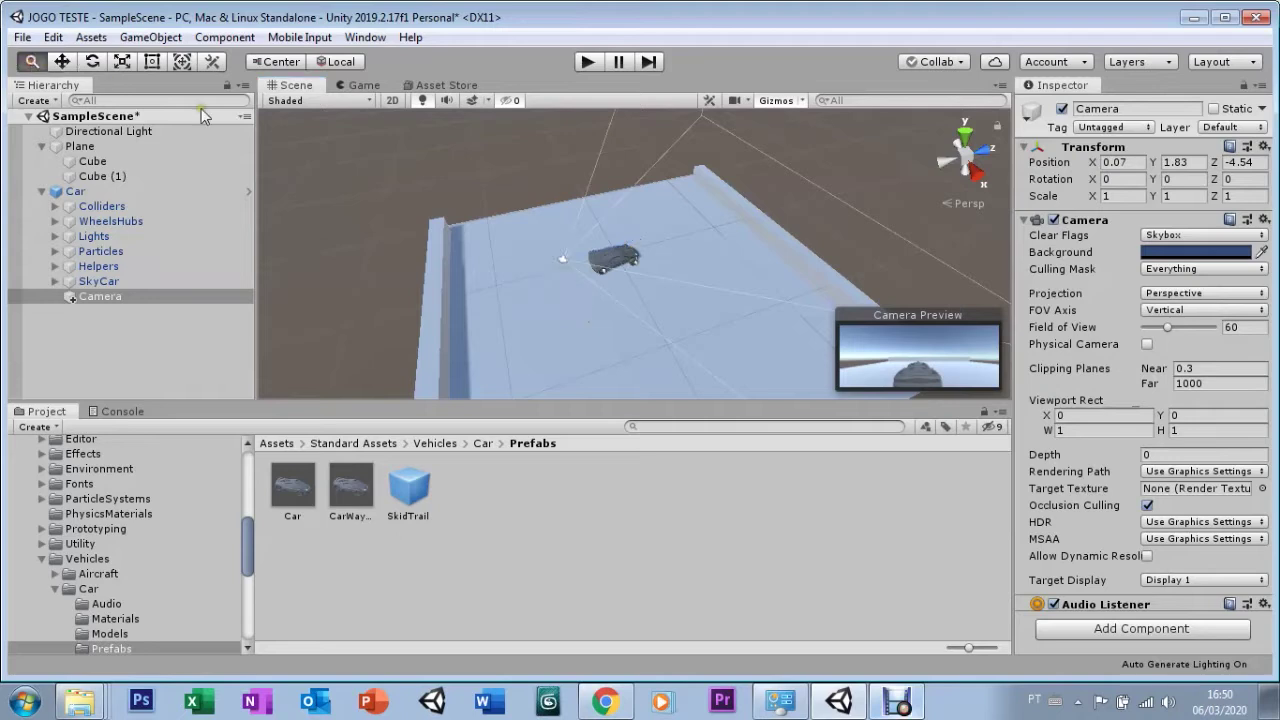
pyautogui.moveTo(490, 288)
pyautogui.mouseDown()
pyautogui.moveTo(543, 298)
pyautogui.moveTo(490, 290)
pyautogui.mouseUp()
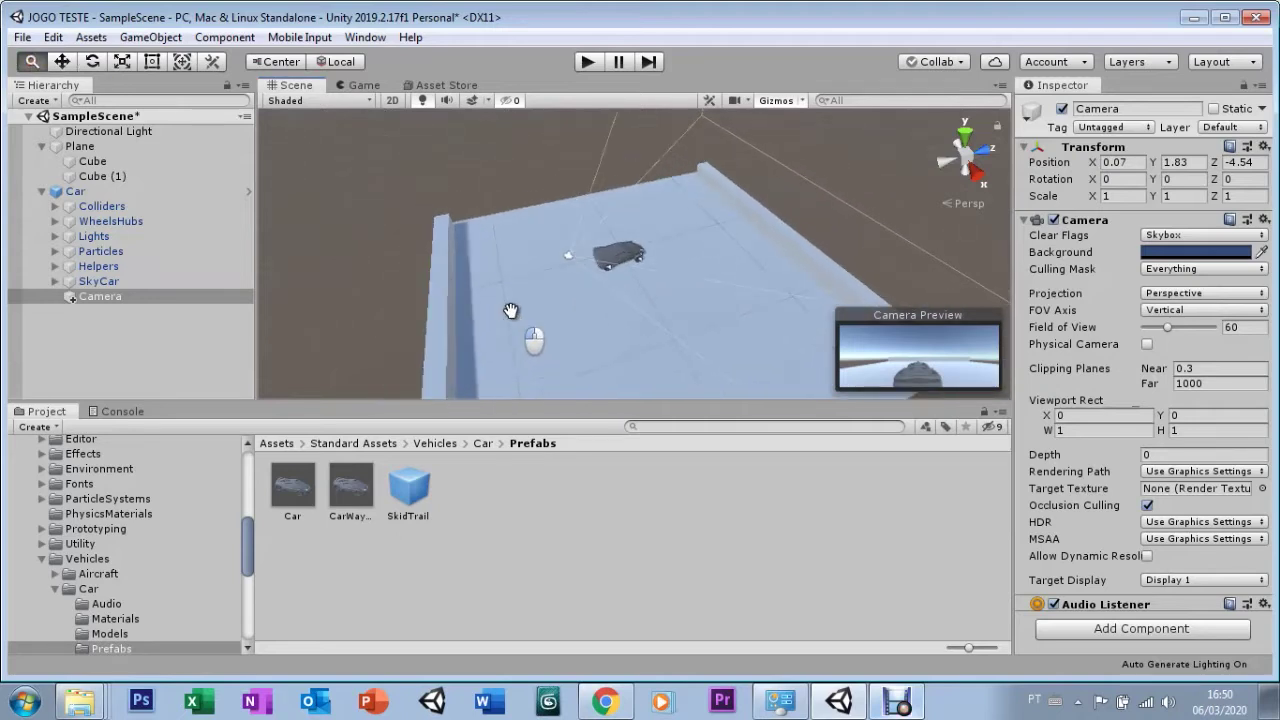
pyautogui.click(63, 62)
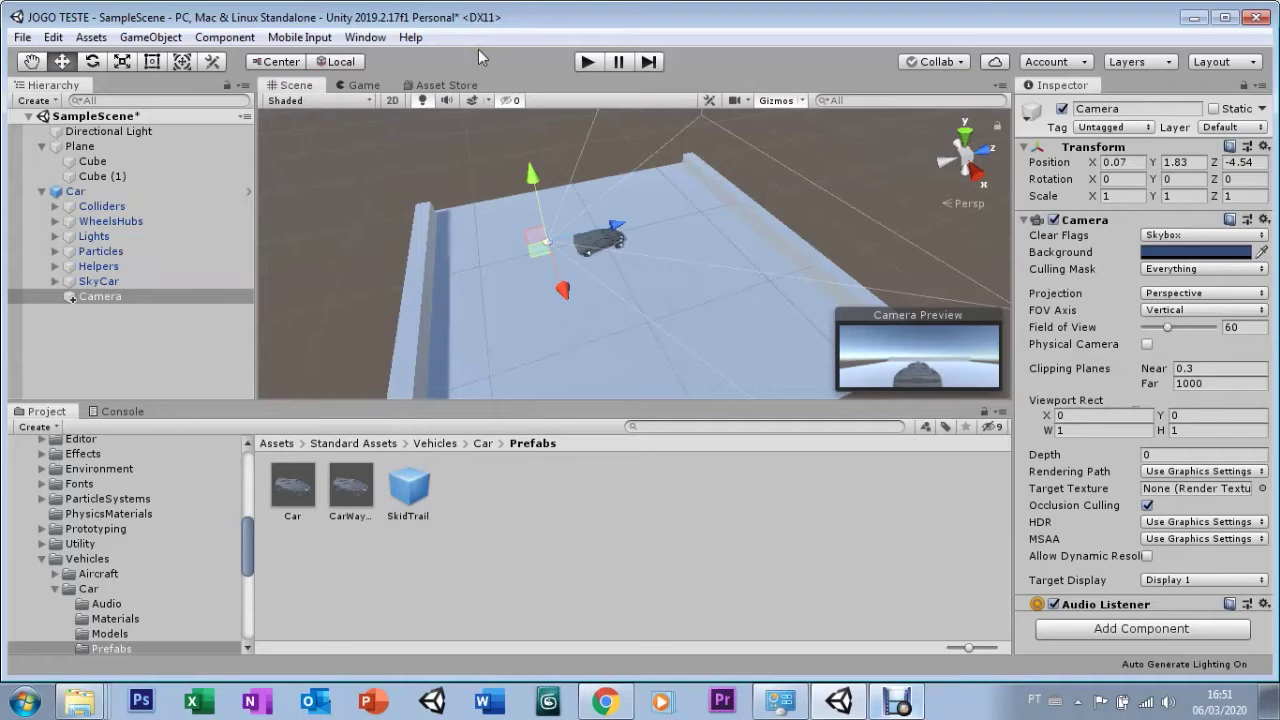
pyautogui.press('e')
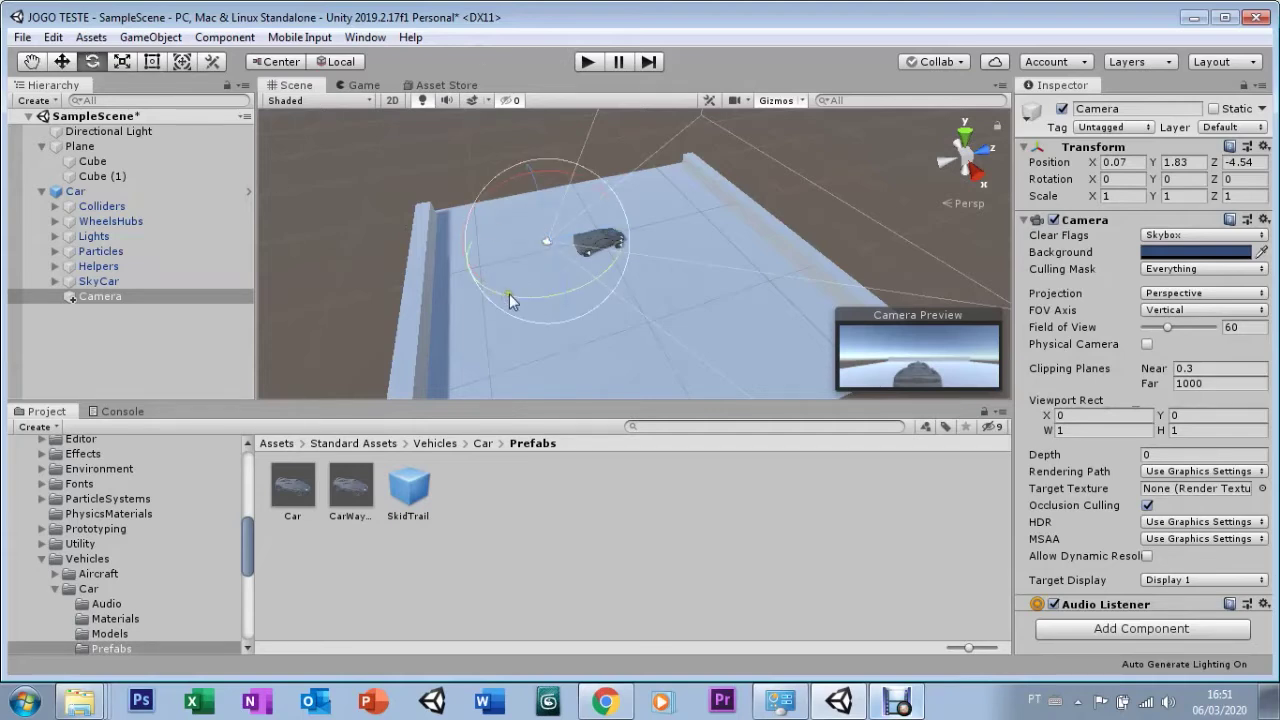
# Trial-rotate and trial-scale the Camera, undo both, then select the Car
pyautogui.moveTo(535, 289)
pyautogui.mouseDown()
pyautogui.moveTo(570, 287)
pyautogui.moveTo(464, 232)
pyautogui.mouseUp()
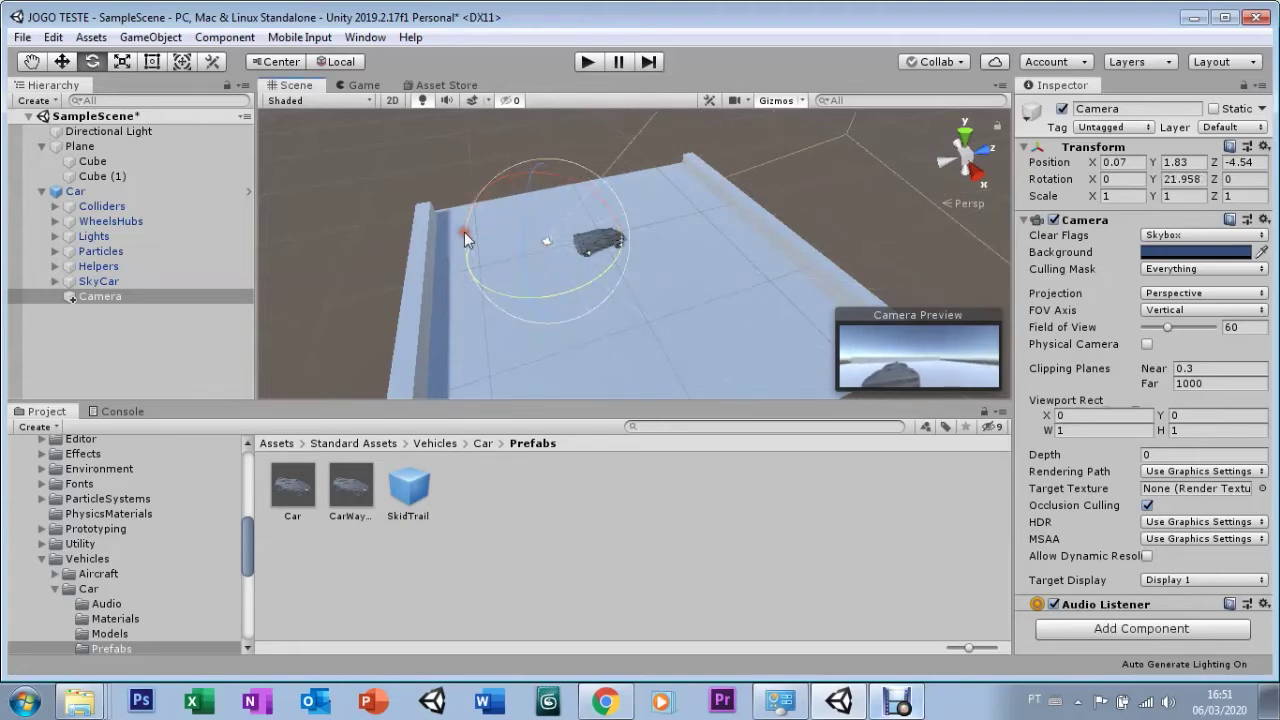
pyautogui.hotkey('ctrl', 'z')
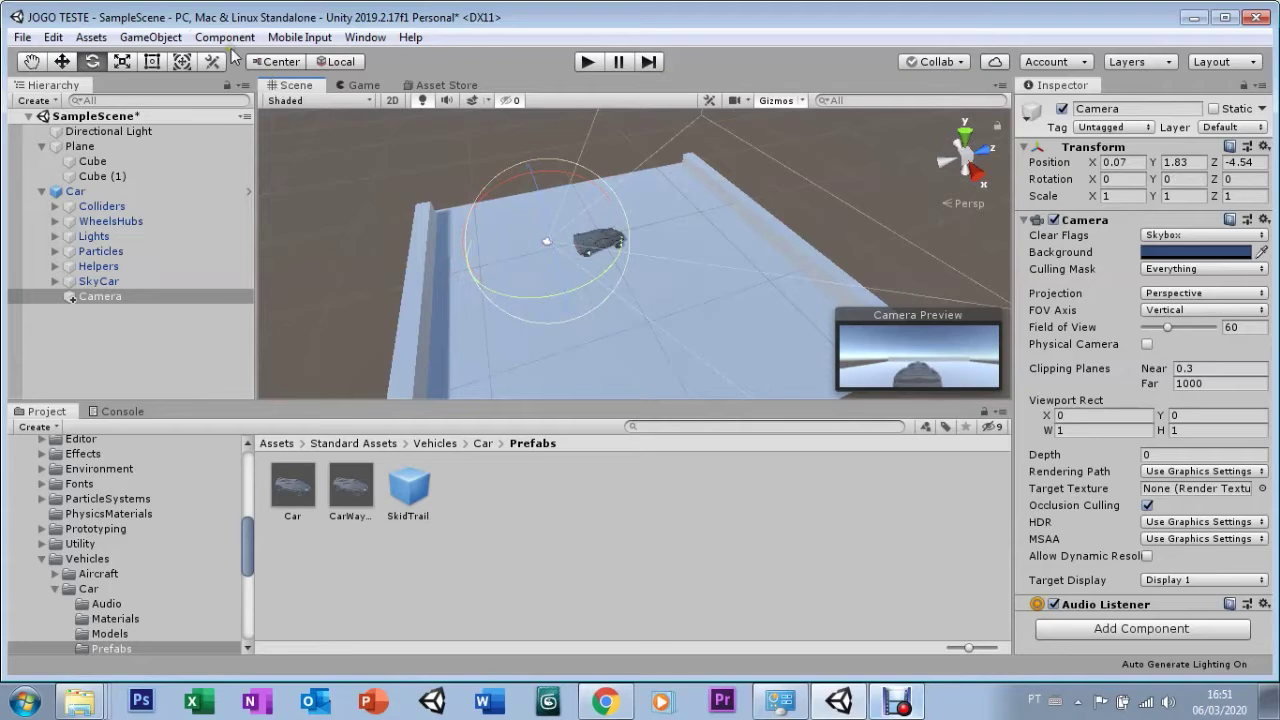
pyautogui.click(122, 62)
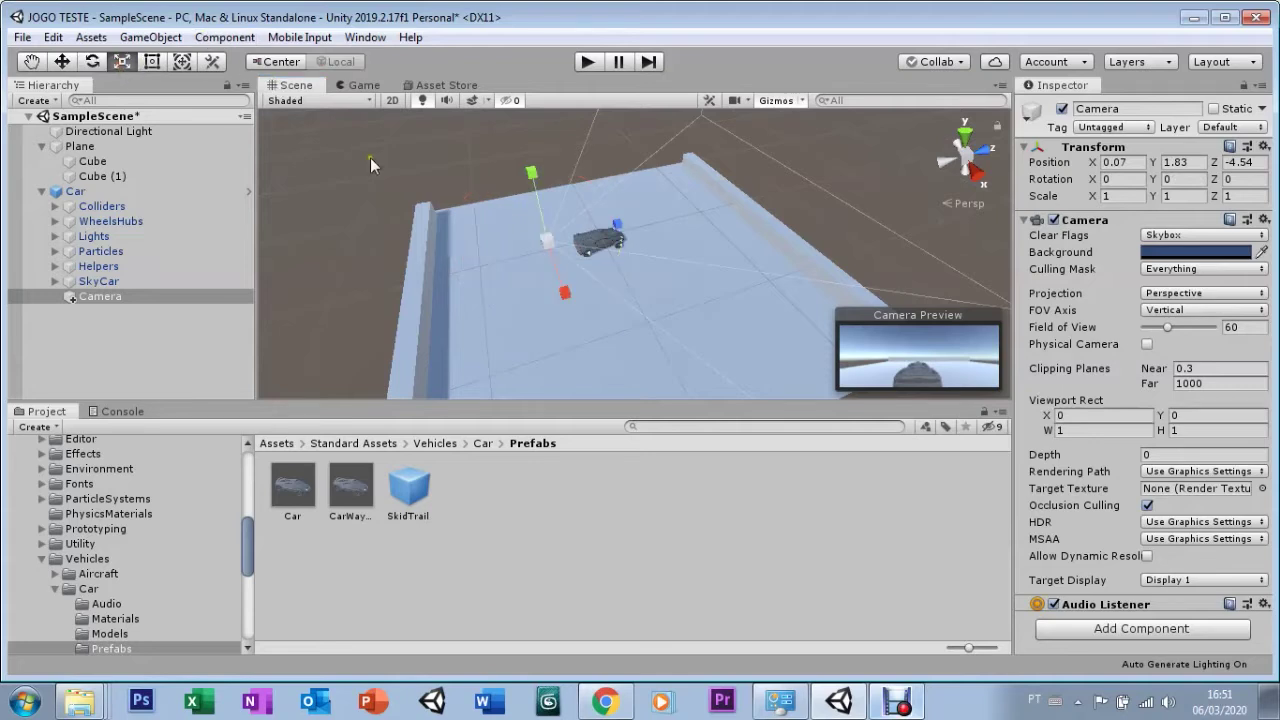
pyautogui.moveTo(547, 240); pyautogui.dragTo(583, 205)
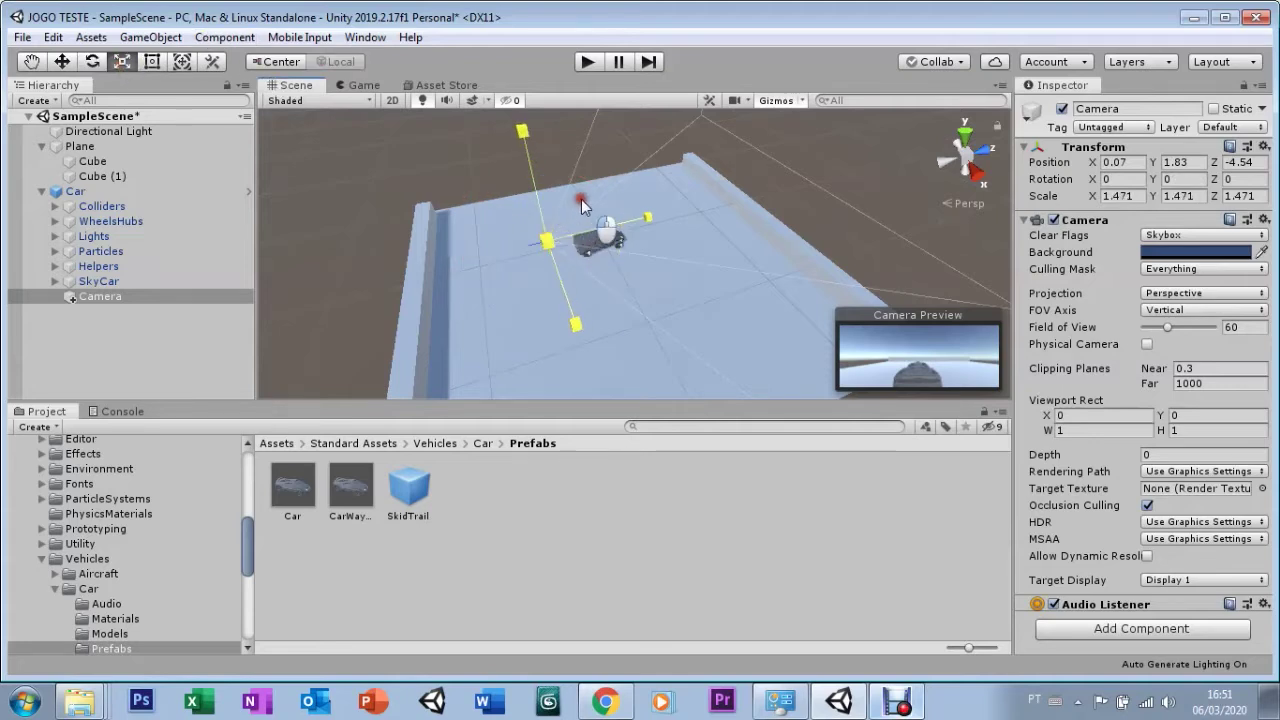
pyautogui.moveTo(582, 205)
pyautogui.mouseDown()
pyautogui.moveTo(568, 204)
pyautogui.moveTo(576, 189)
pyautogui.mouseUp()
pyautogui.hotkey('ctrl', 'z')
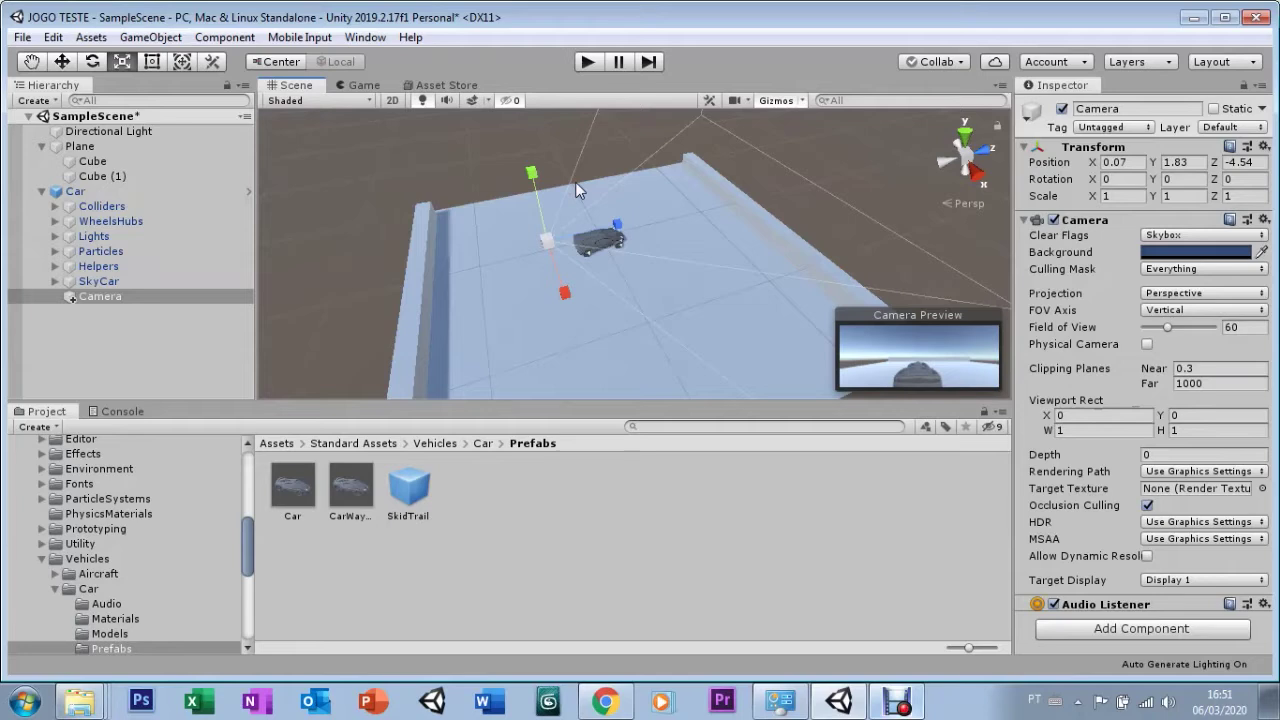
pyautogui.press('w')
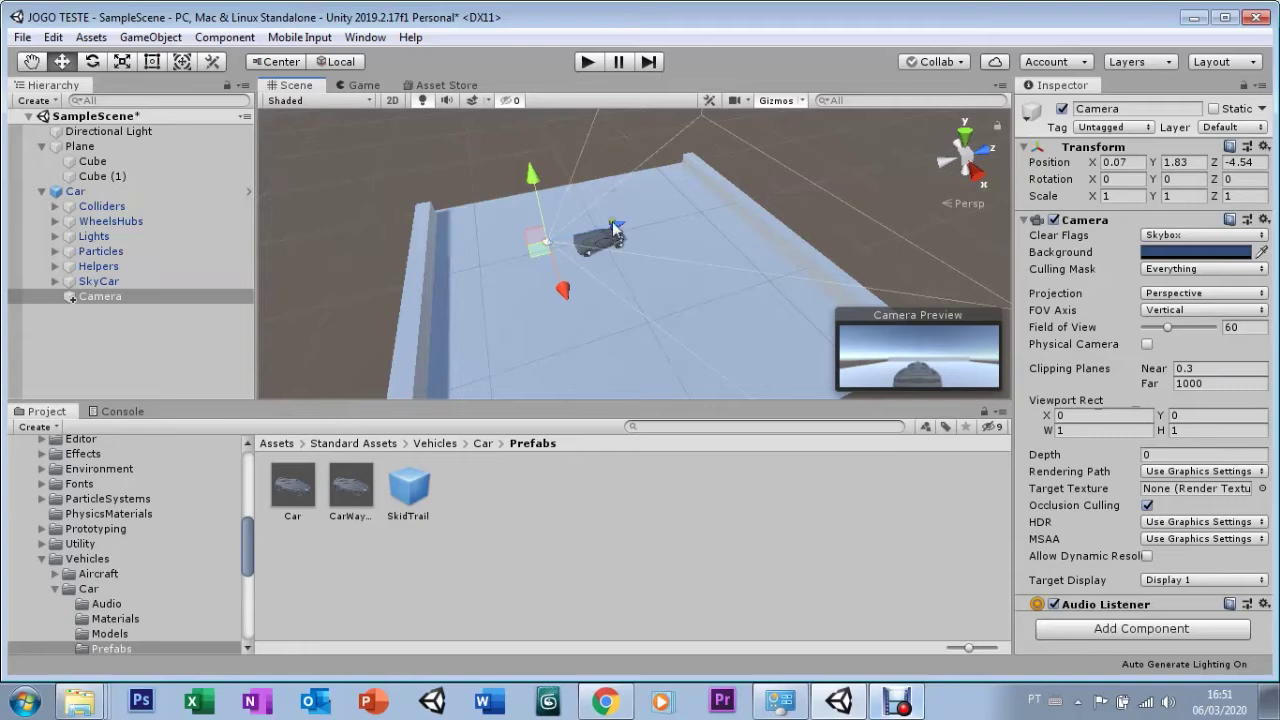
pyautogui.click(600, 248)
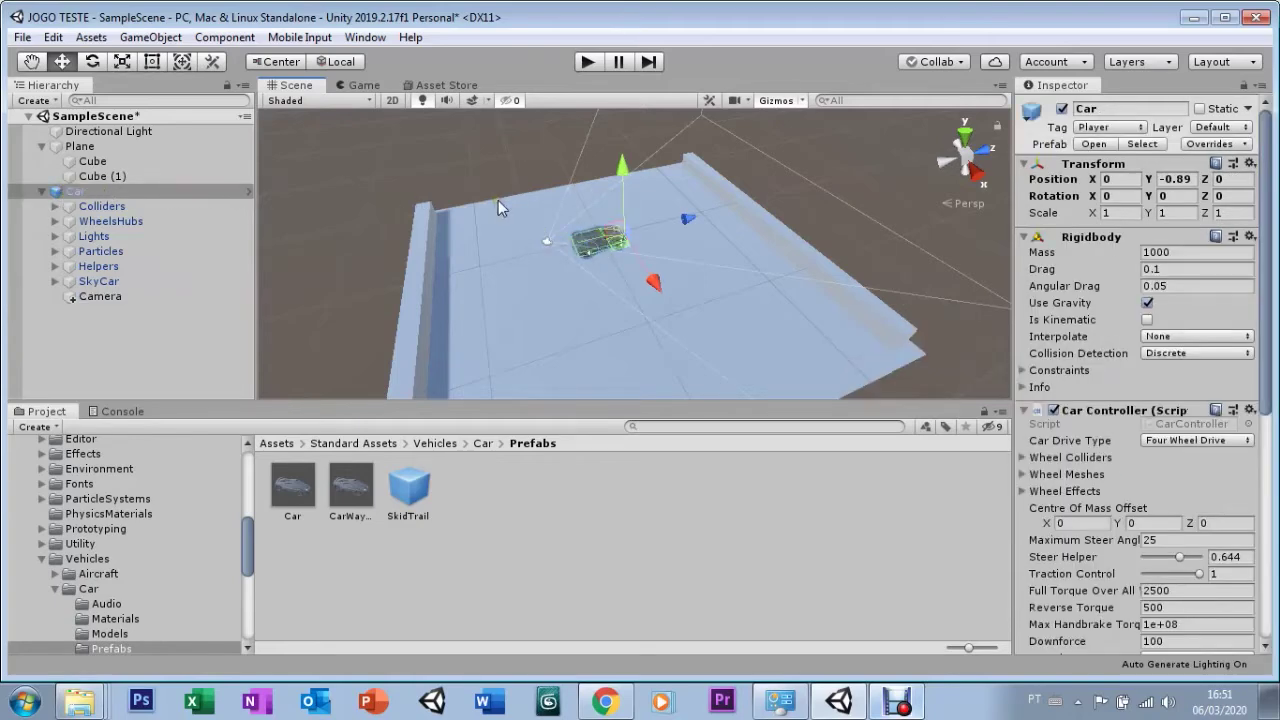
# Collapse the Car, undo a trial rotation, and scale it uniformly down to about 0.586
pyautogui.click(35, 194)
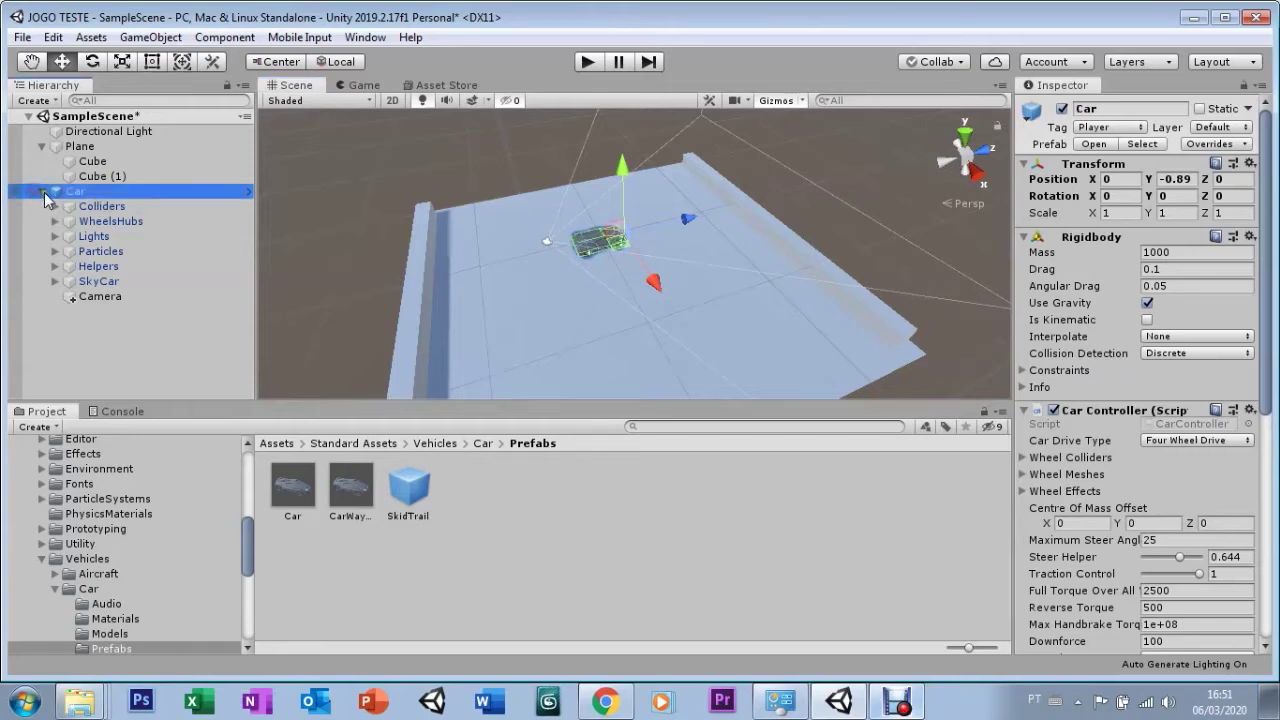
pyautogui.click(35, 192)
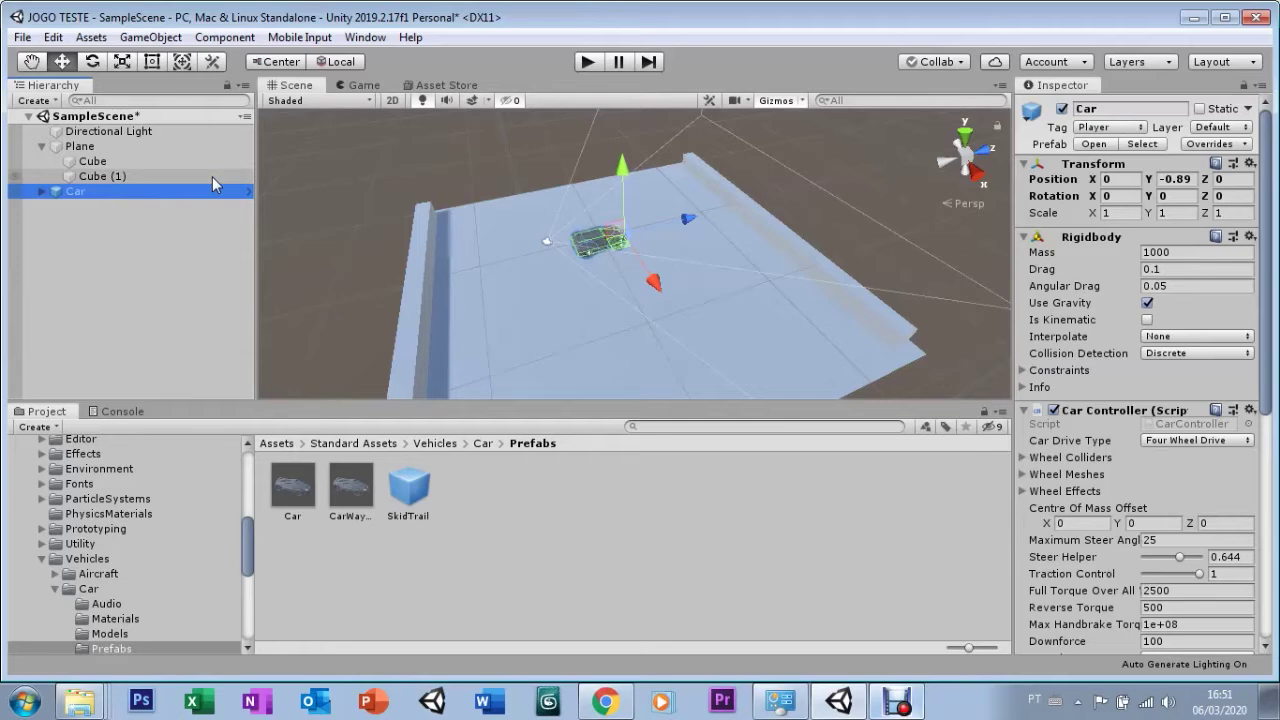
pyautogui.press('e')
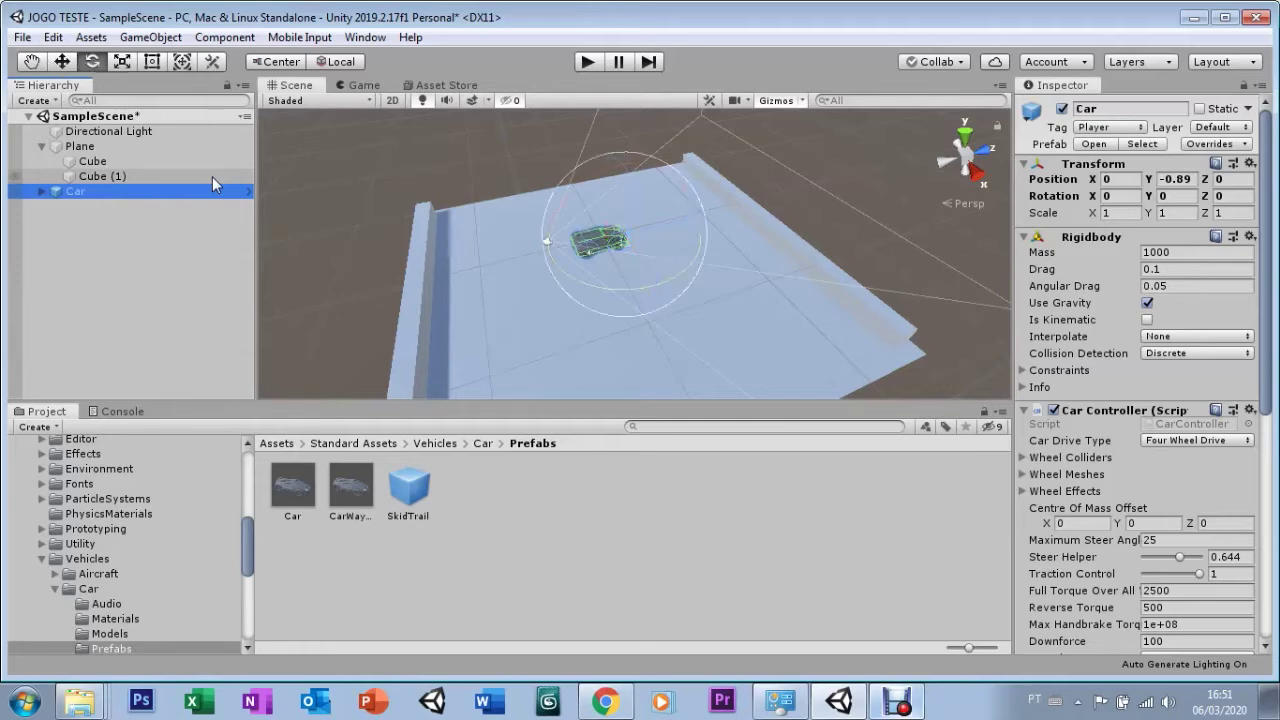
pyautogui.moveTo(617, 287); pyautogui.dragTo(619, 271)
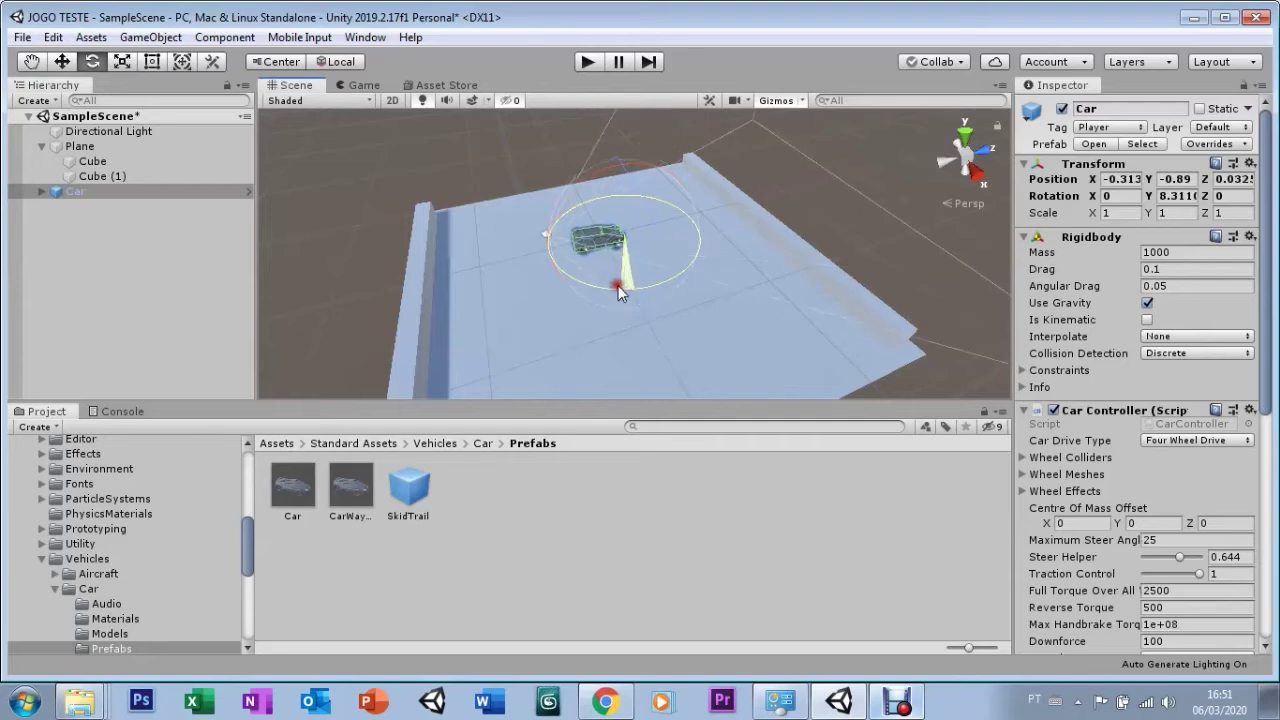
pyautogui.hotkey('ctrl', 'z')
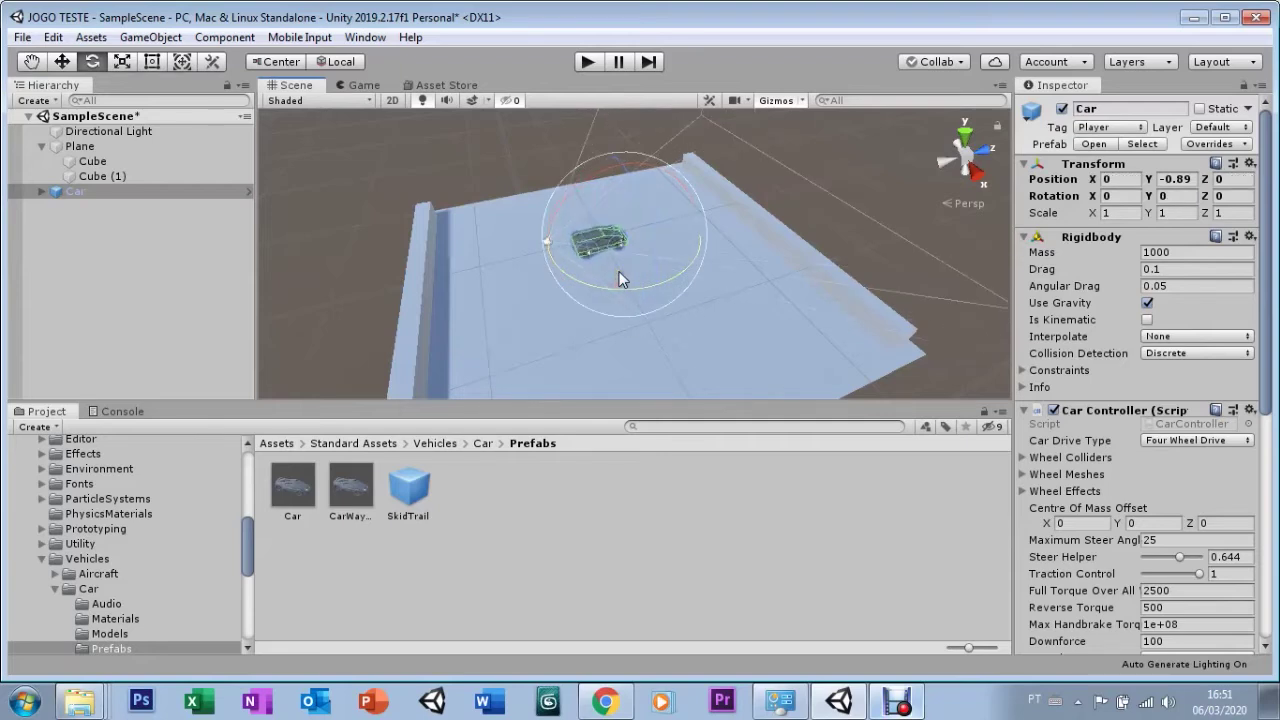
pyautogui.press('r')
pyautogui.moveTo(630, 222); pyautogui.dragTo(630, 282)
pyautogui.press('w')
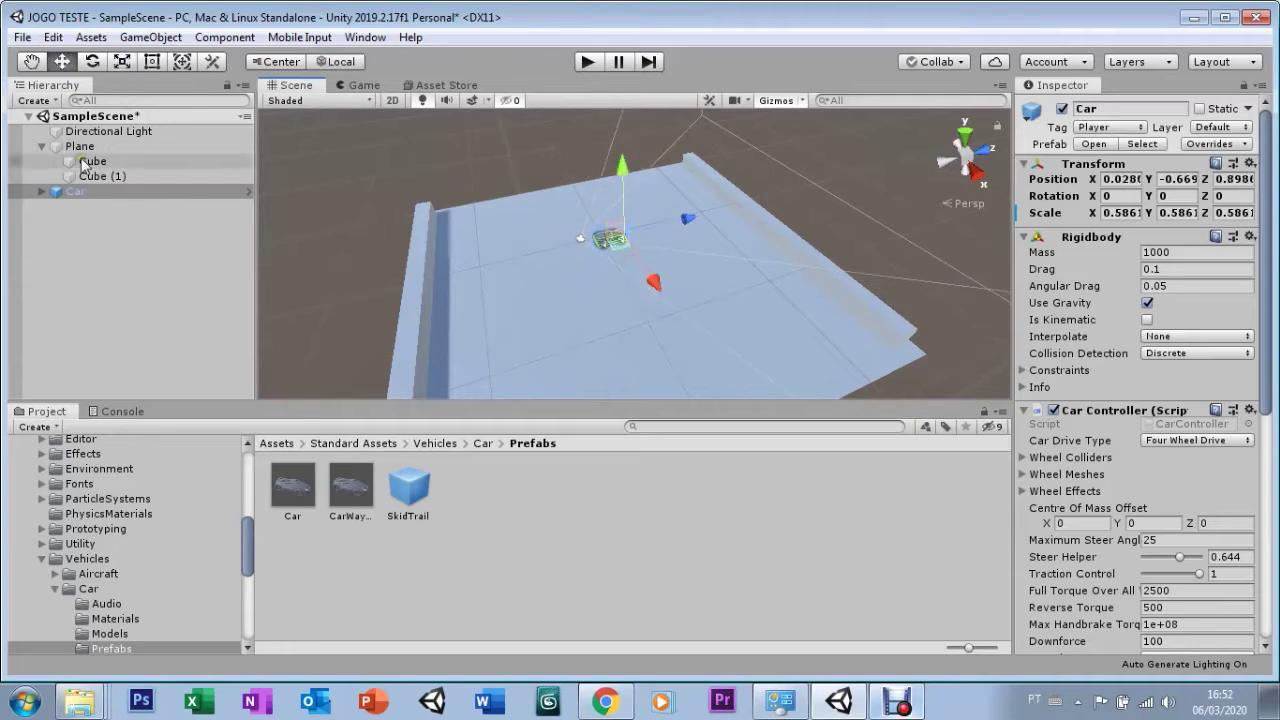
# Frame the Car, zoom in, and inspect its WheelsHubs child object
pyautogui.doubleClick(57, 191)
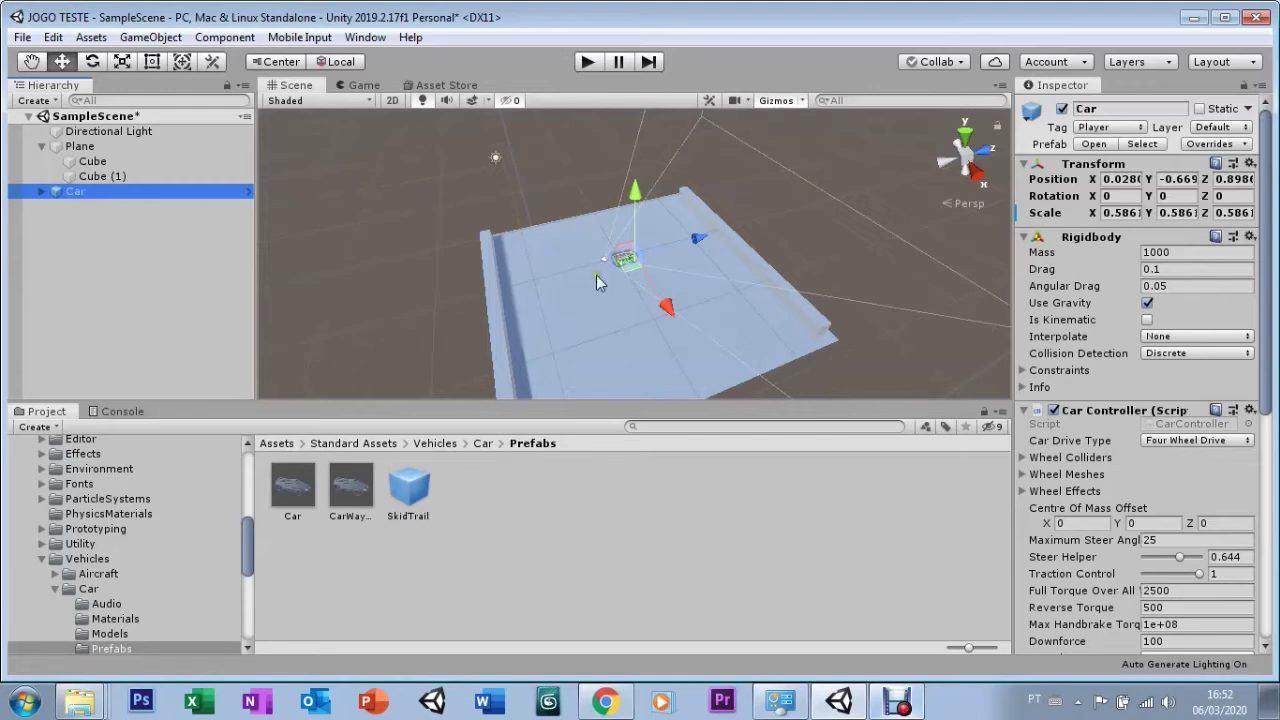
pyautogui.scroll(1, 582, 231)
pyautogui.scroll(2, 582, 231)
pyautogui.scroll(2, 582, 231)
pyautogui.scroll(2, 582, 230)
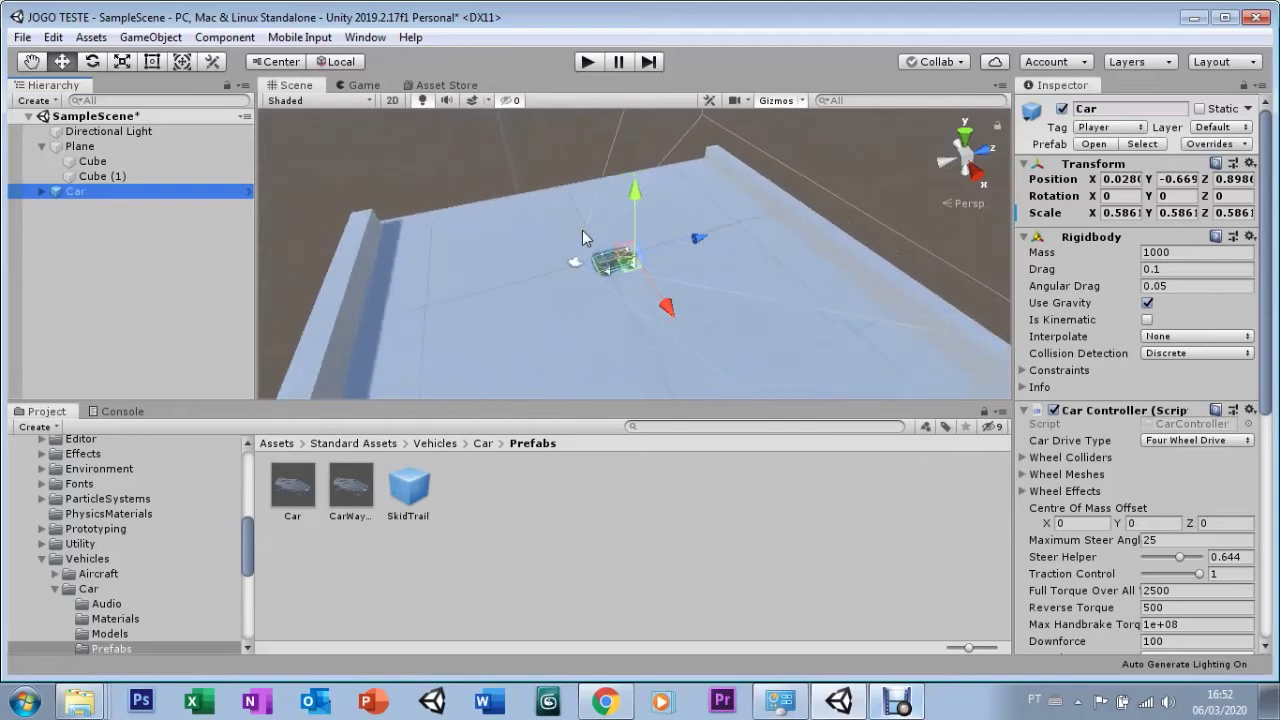
pyautogui.scroll(2, 582, 230)
pyautogui.scroll(2, 582, 230)
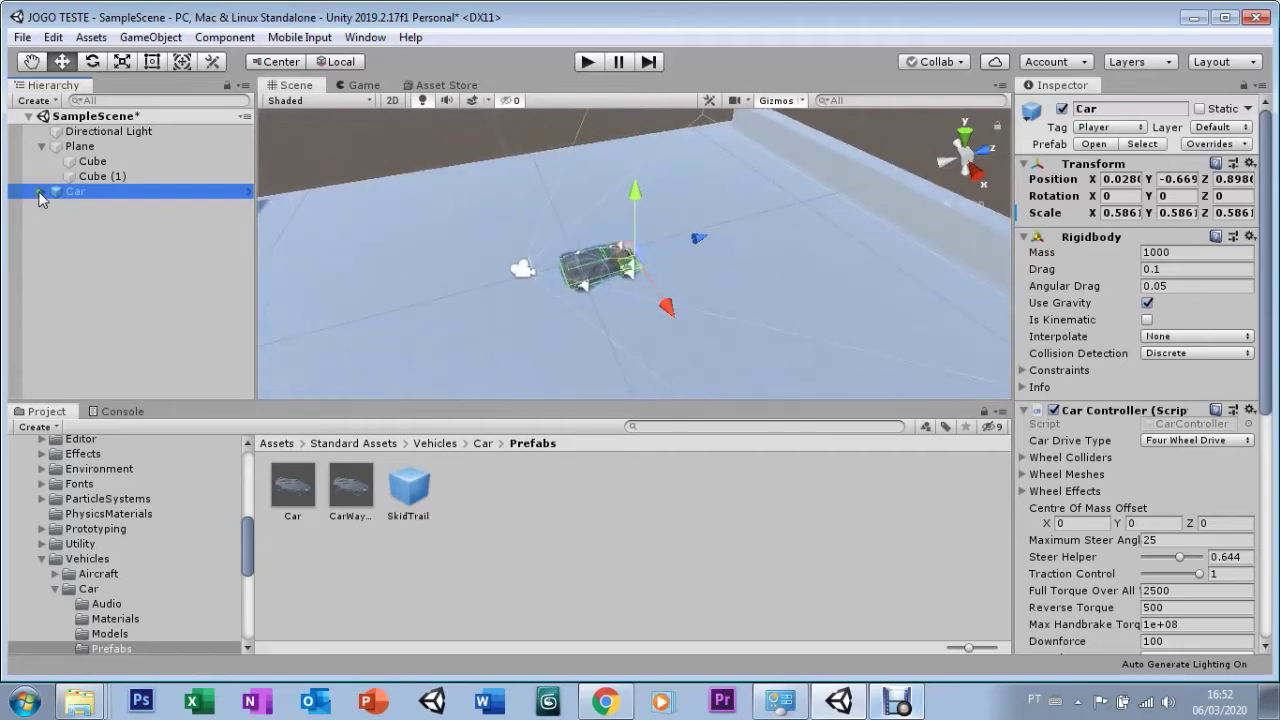
pyautogui.click(39, 192)
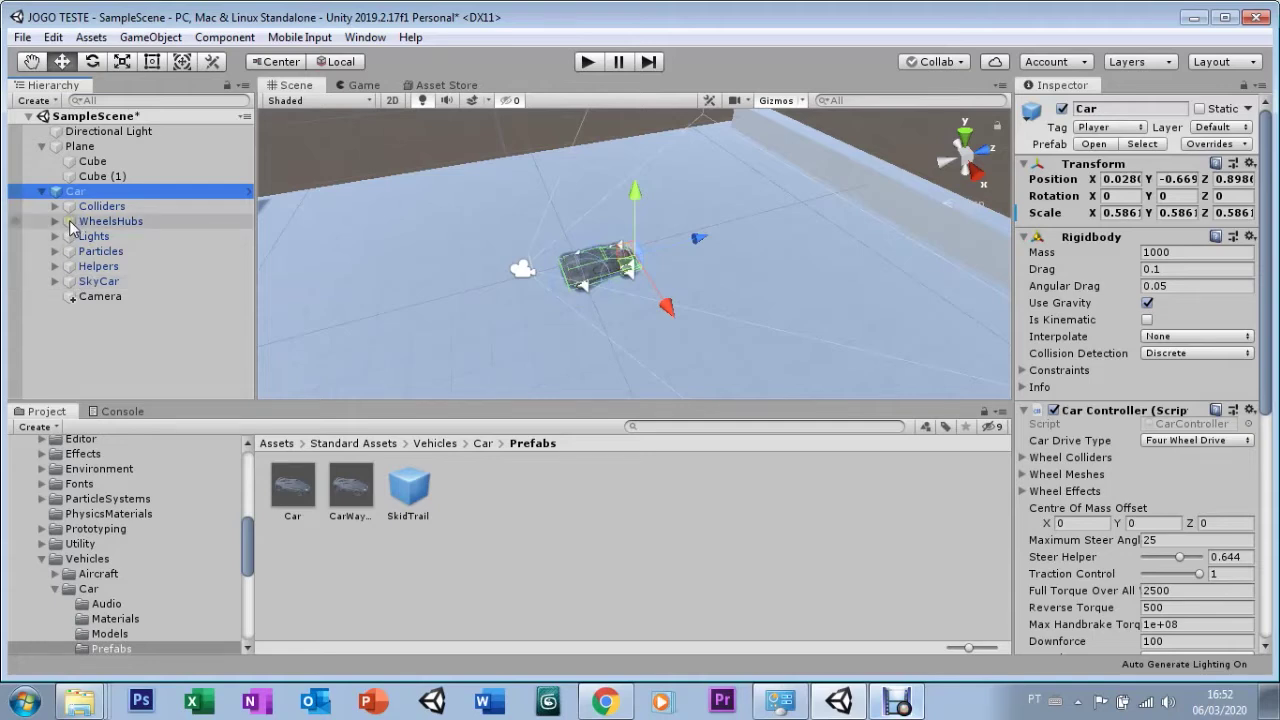
pyautogui.click(74, 222)
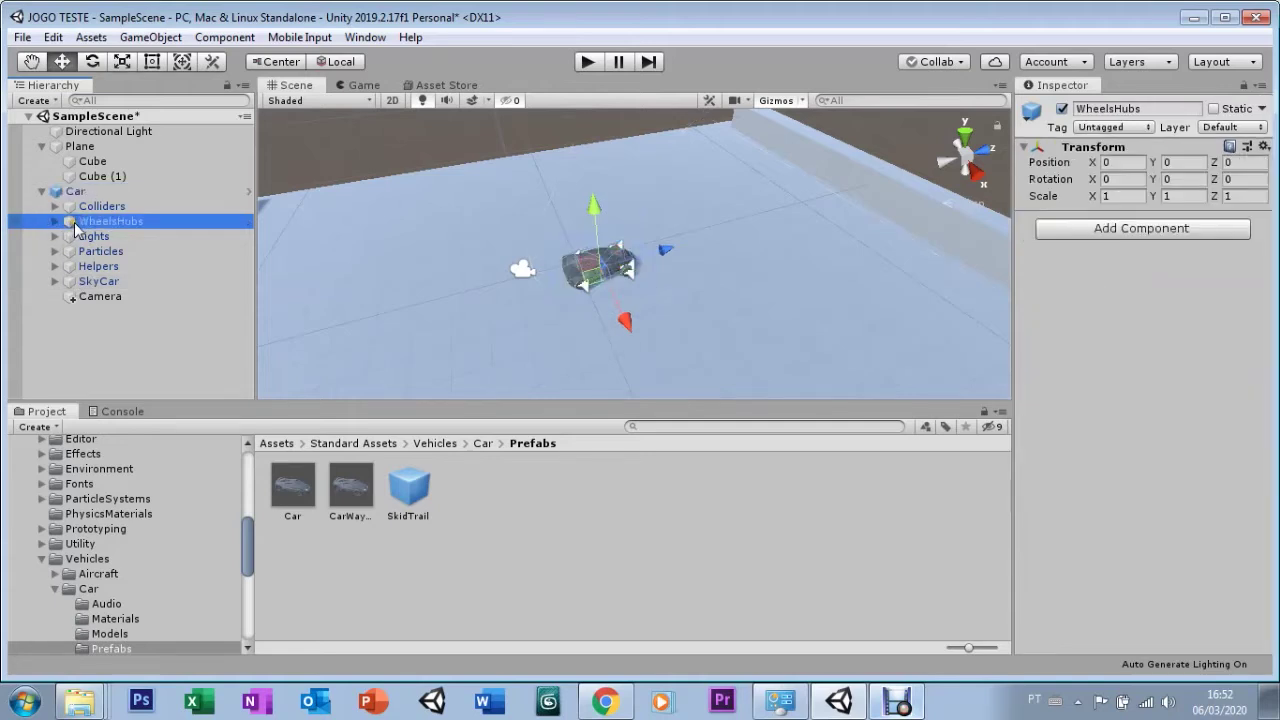
pyautogui.doubleClick(72, 224)
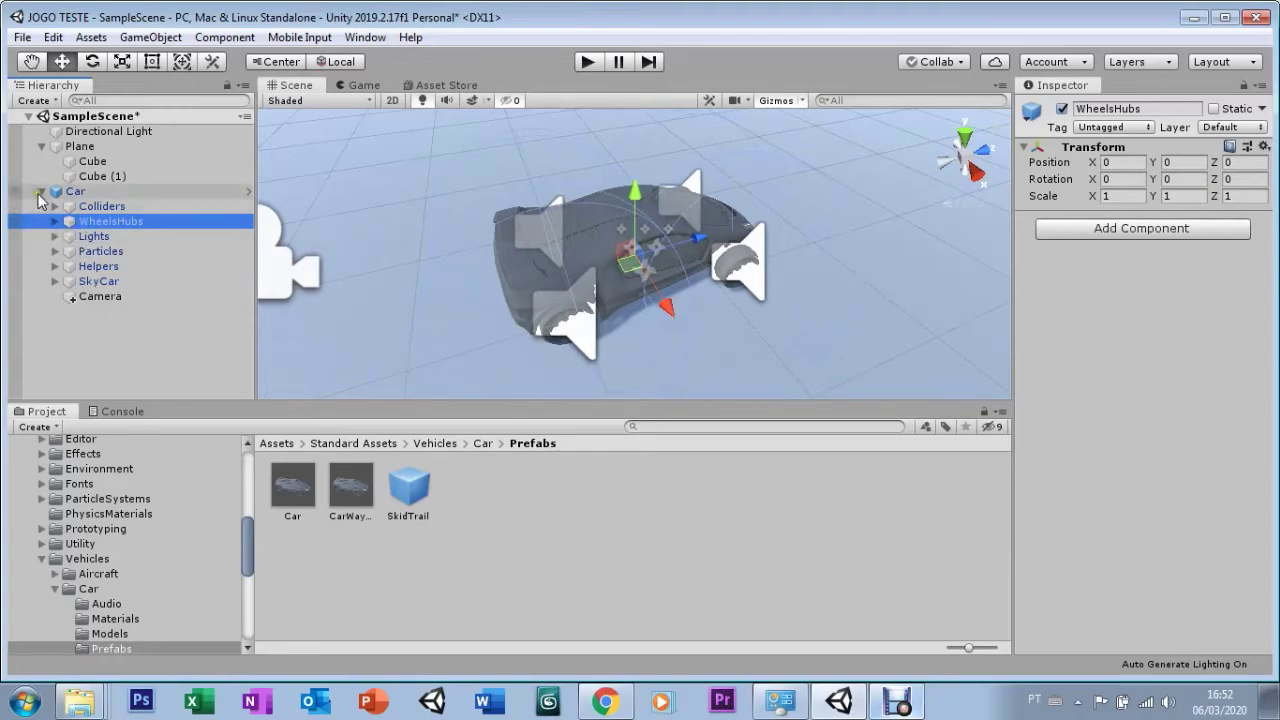
# Collapse the Car and slide it back along its Z axis to -9.9
pyautogui.click(40, 193)
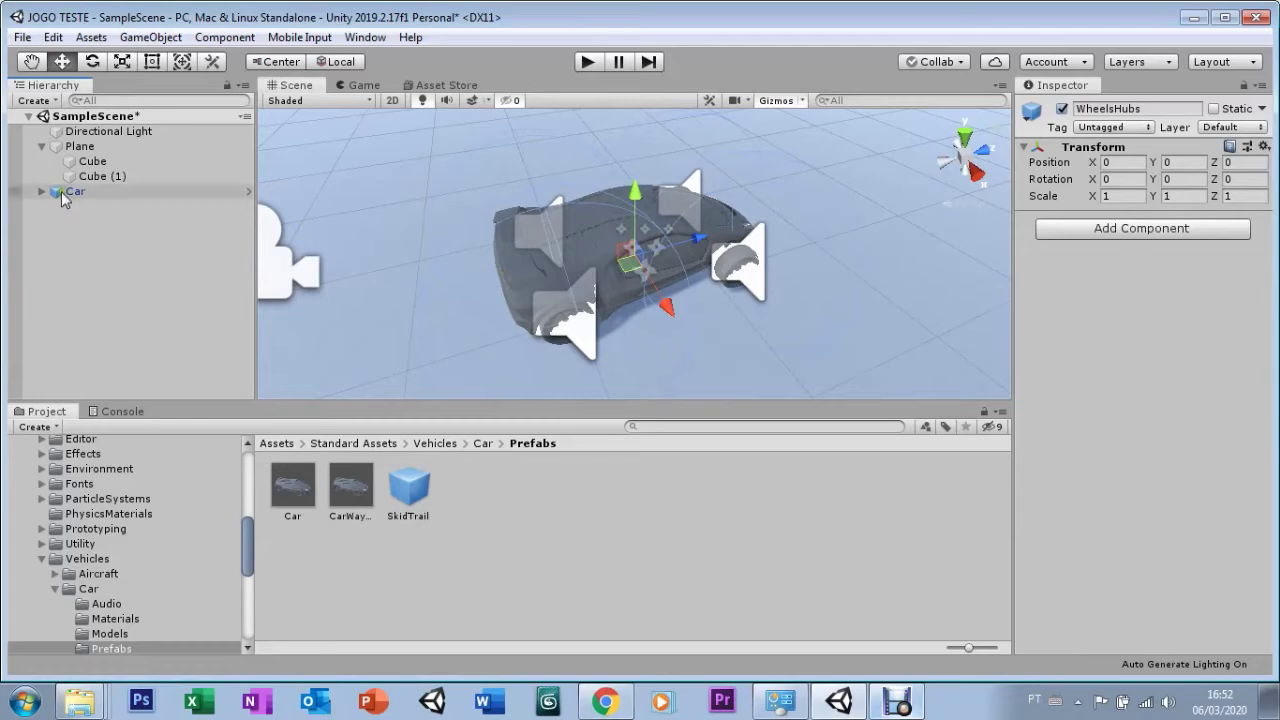
pyautogui.doubleClick(60, 199)
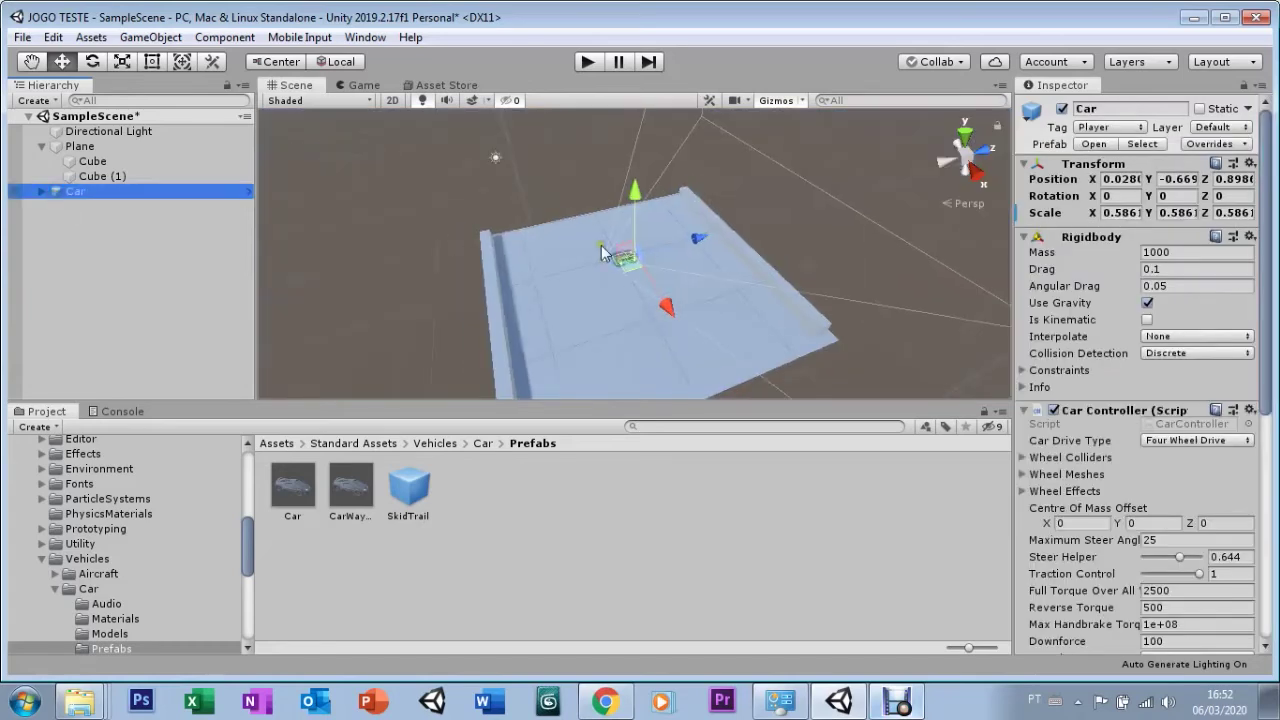
pyautogui.moveTo(684, 250); pyautogui.dragTo(598, 258)
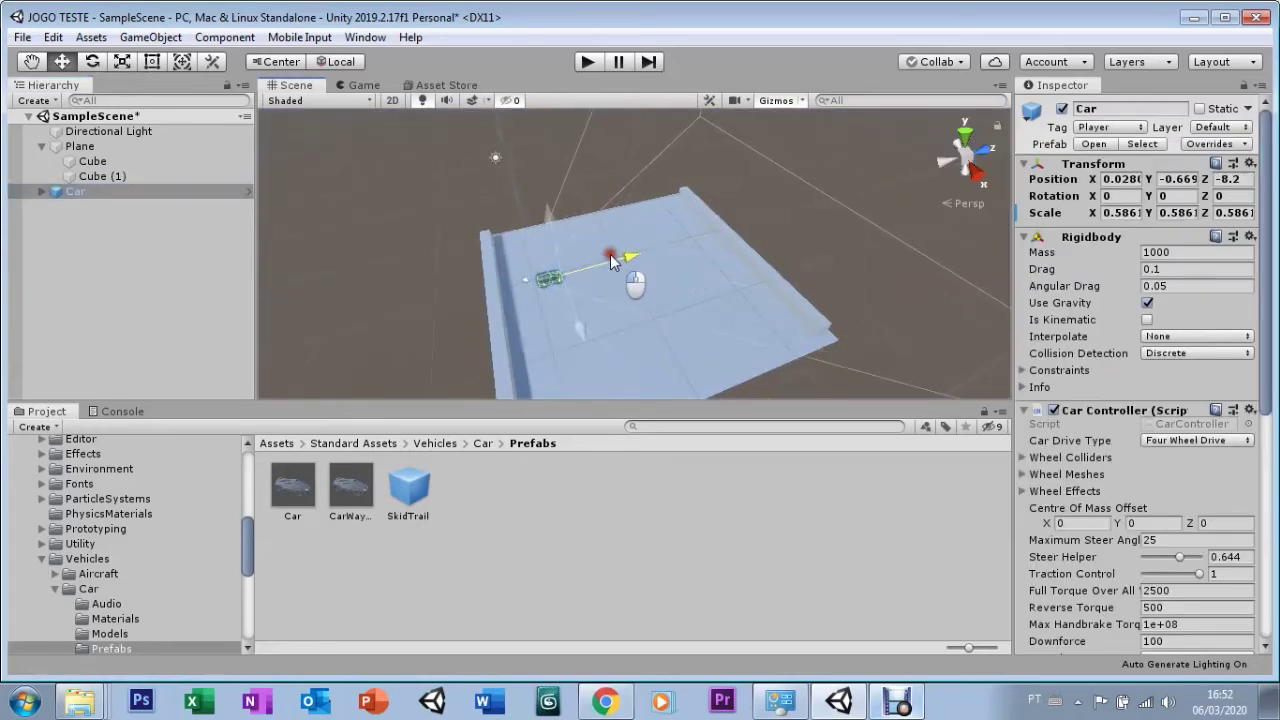
pyautogui.moveTo(598, 255); pyautogui.dragTo(602, 255)
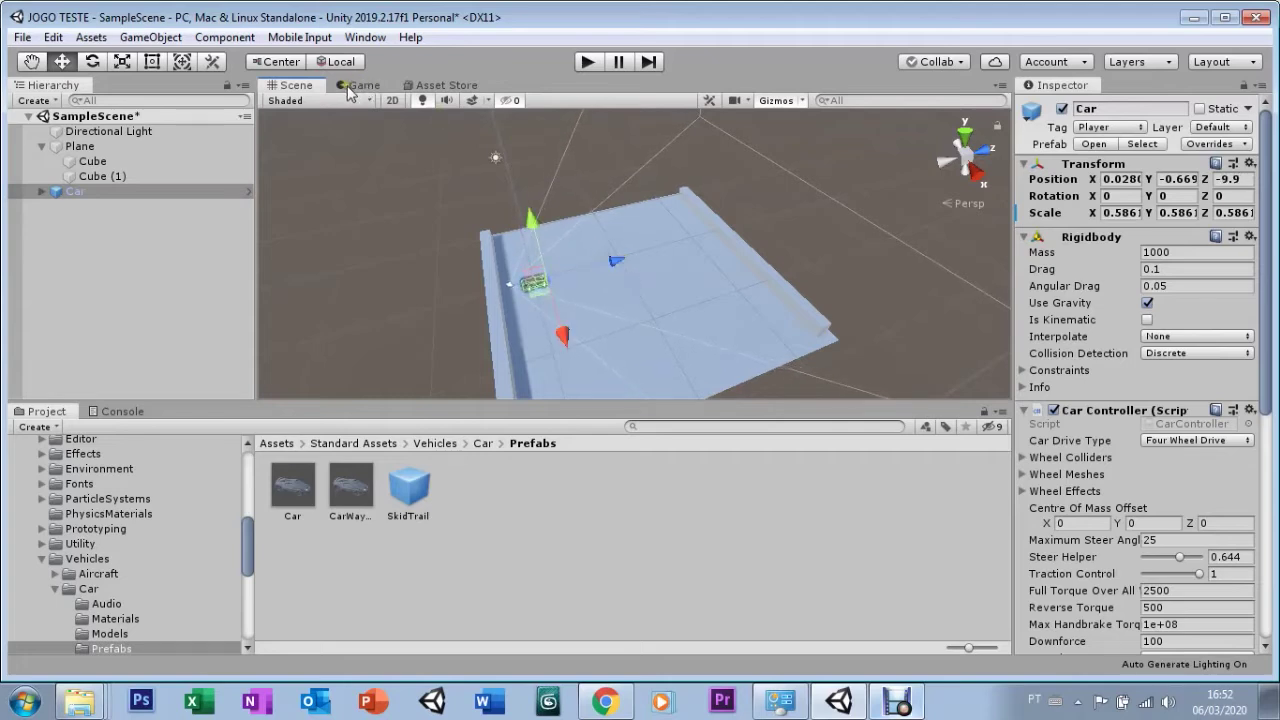
# In the Game view, enter Play mode and drive the Car around the walls with the arrow keys
pyautogui.click(360, 86)
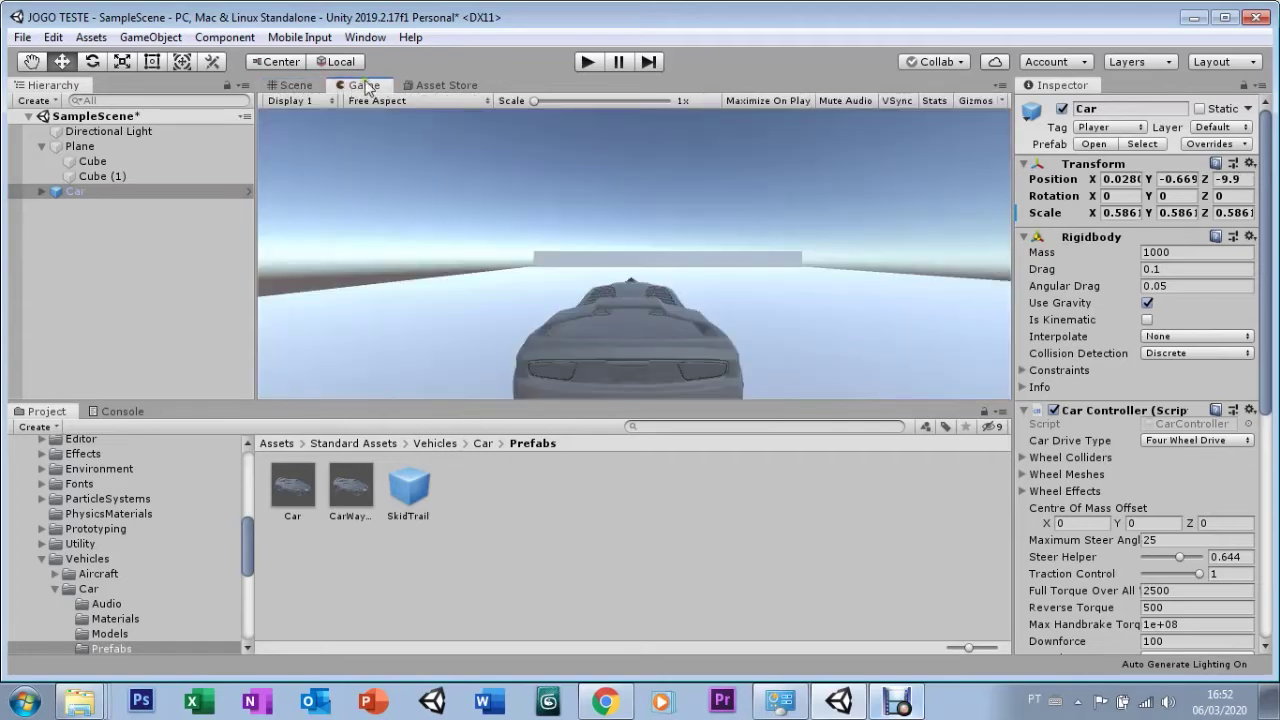
pyautogui.click(578, 63)
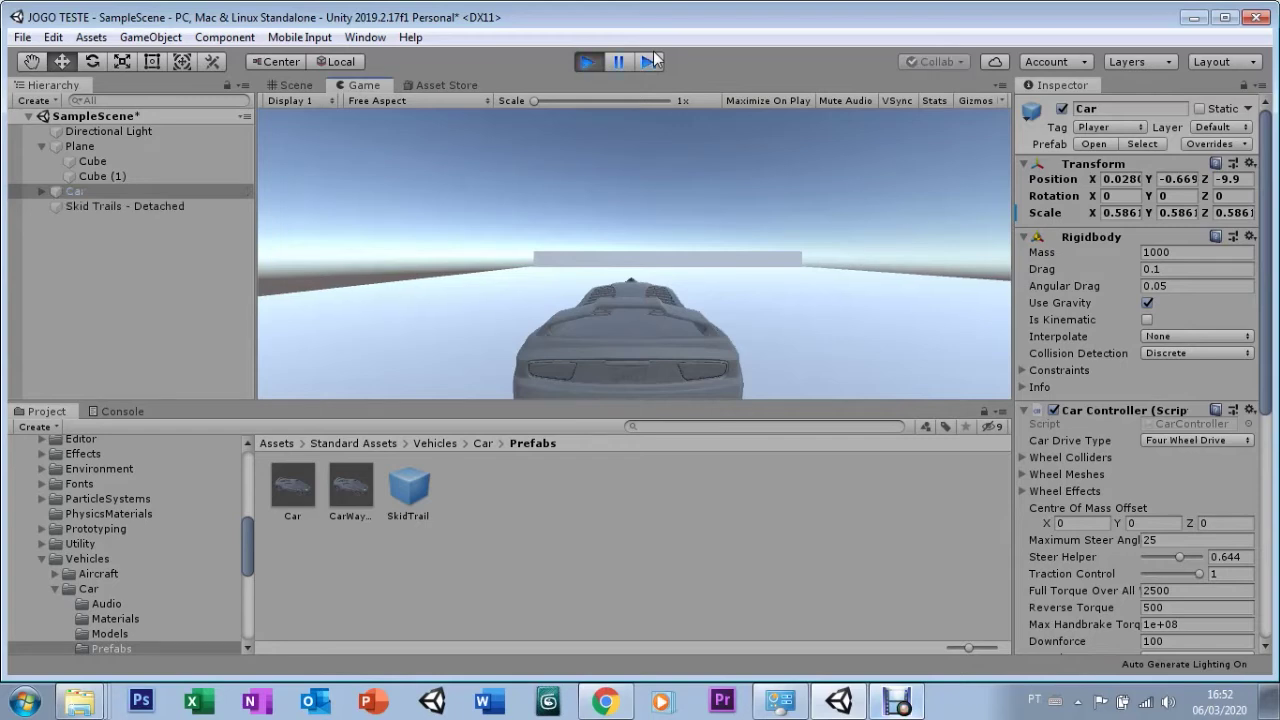
pyautogui.press('Up')
pyautogui.press('Left')
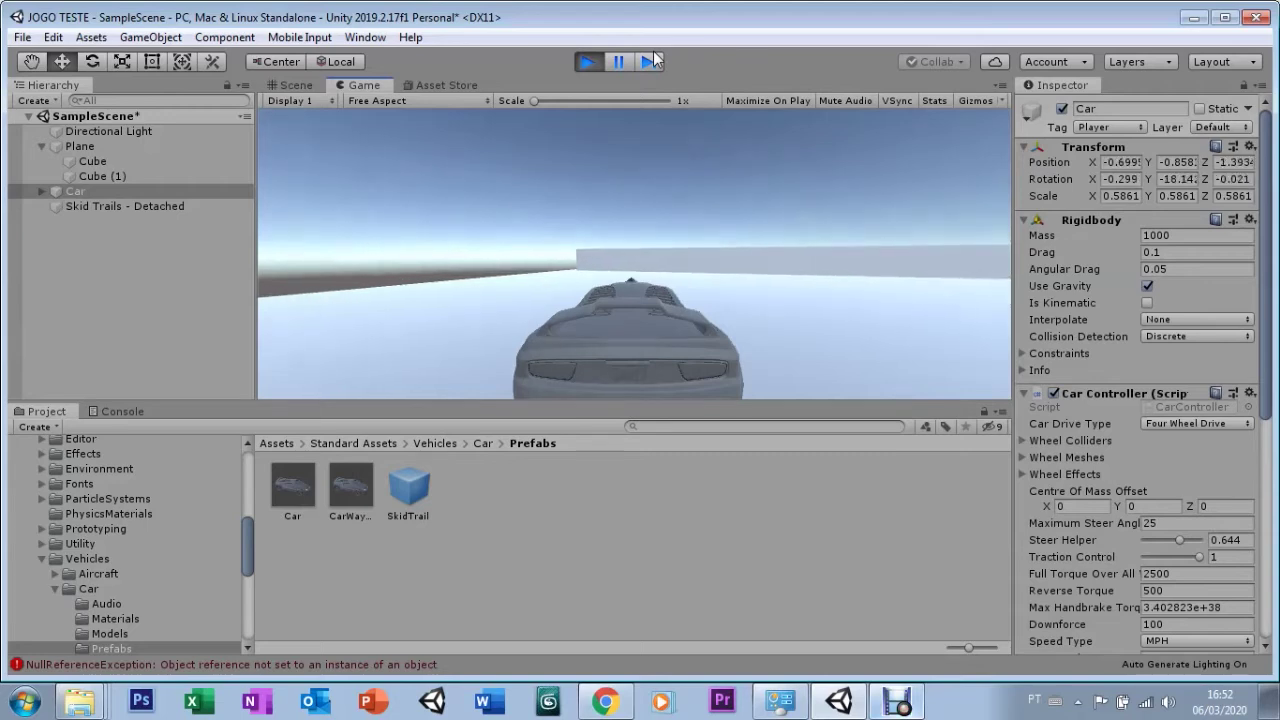
pyautogui.press('Down')
pyautogui.press('Down')
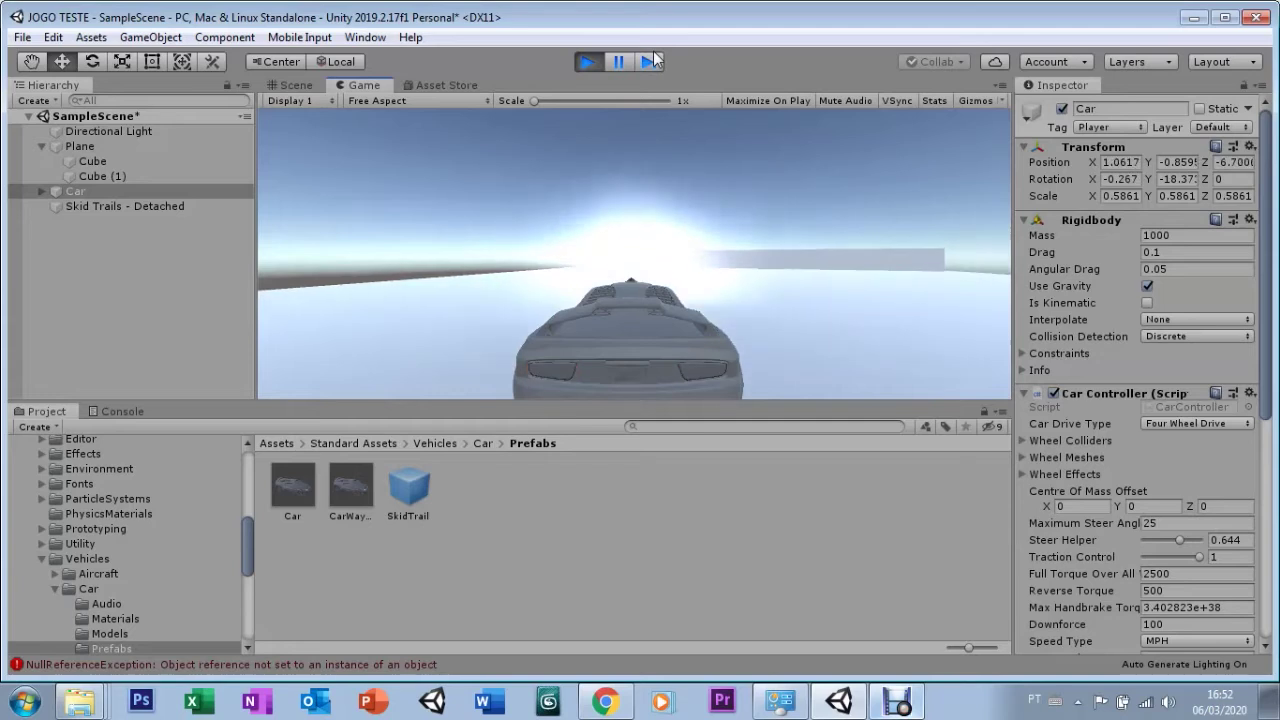
pyautogui.press('Left')
pyautogui.press('Up')
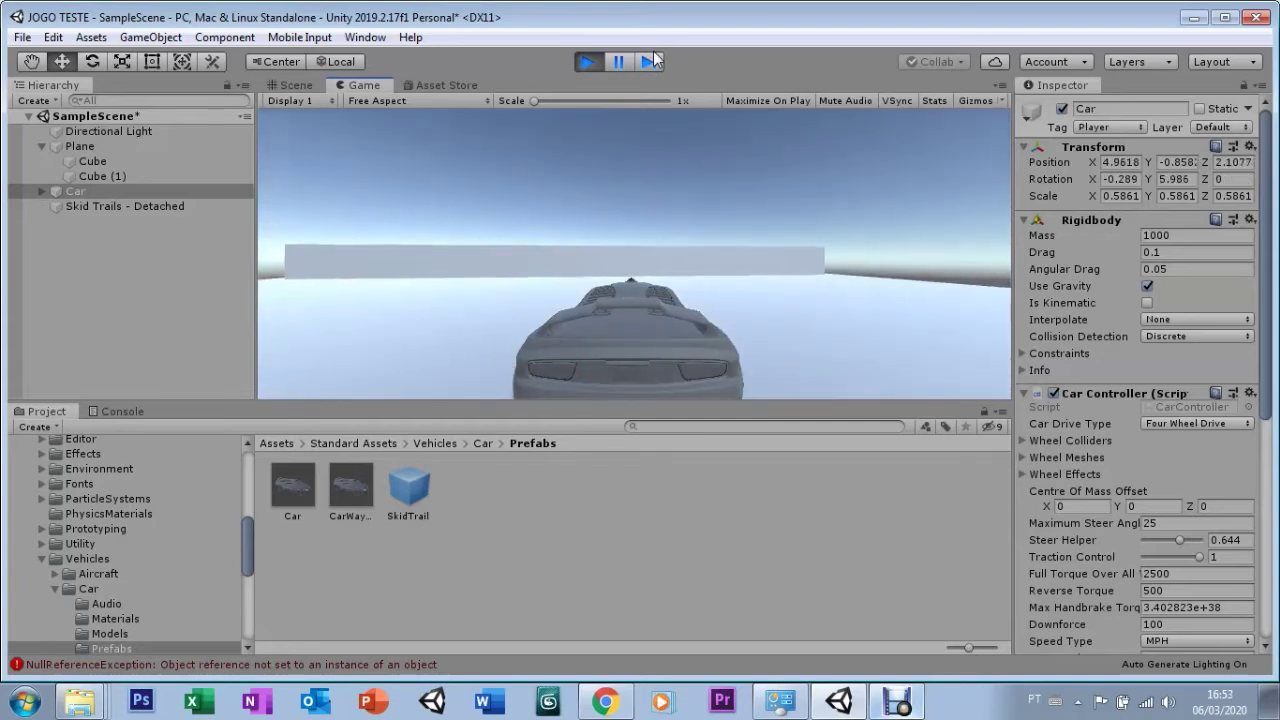
pyautogui.press('Left')
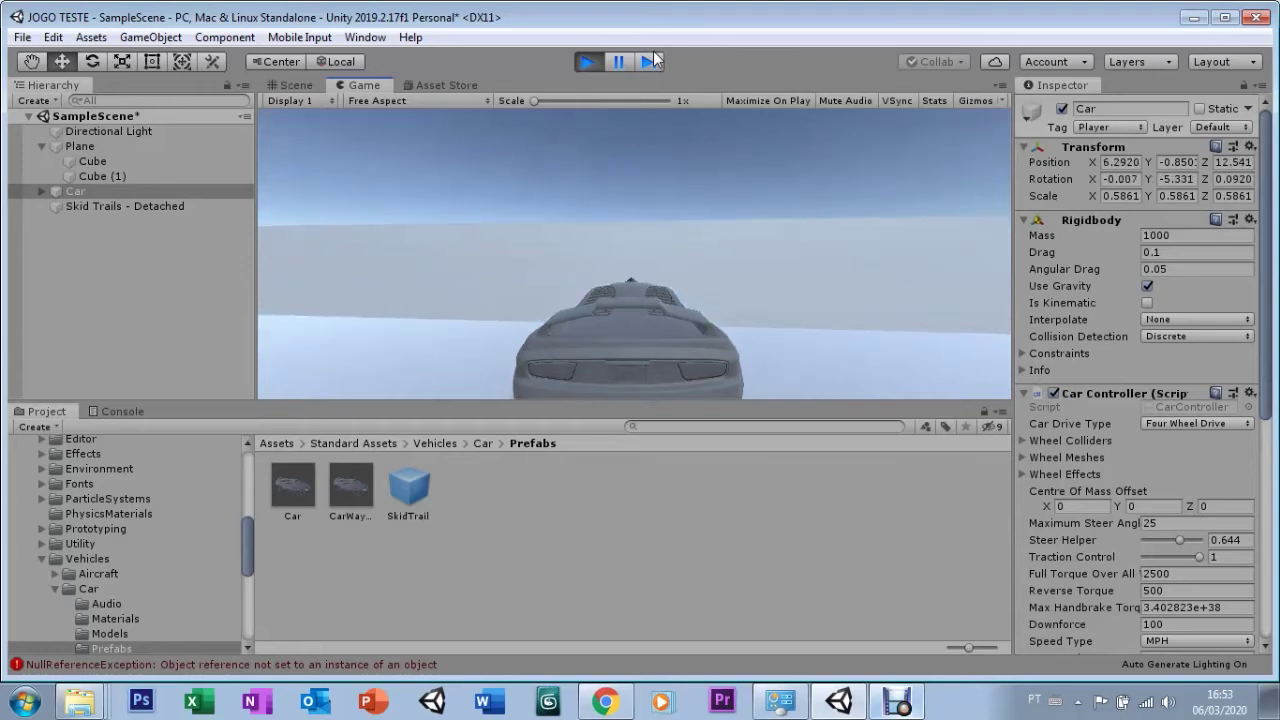
pyautogui.press('Down')
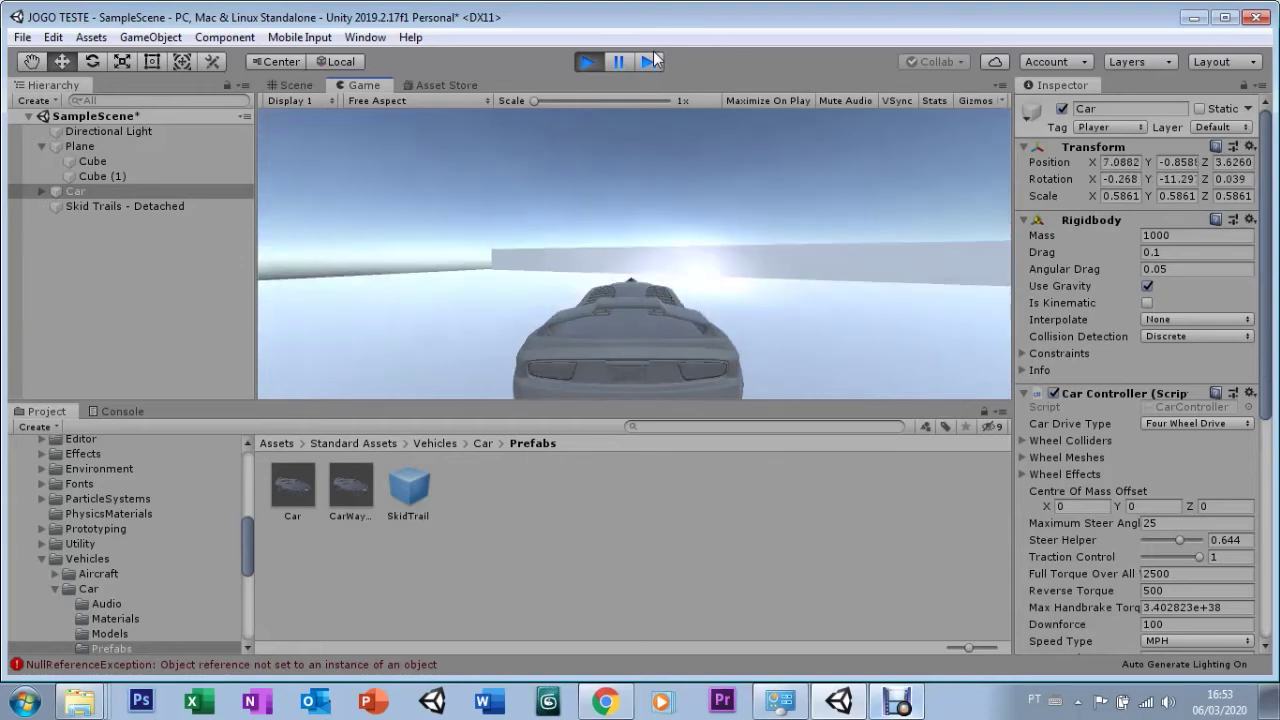
pyautogui.press('Right')
pyautogui.press('Up')
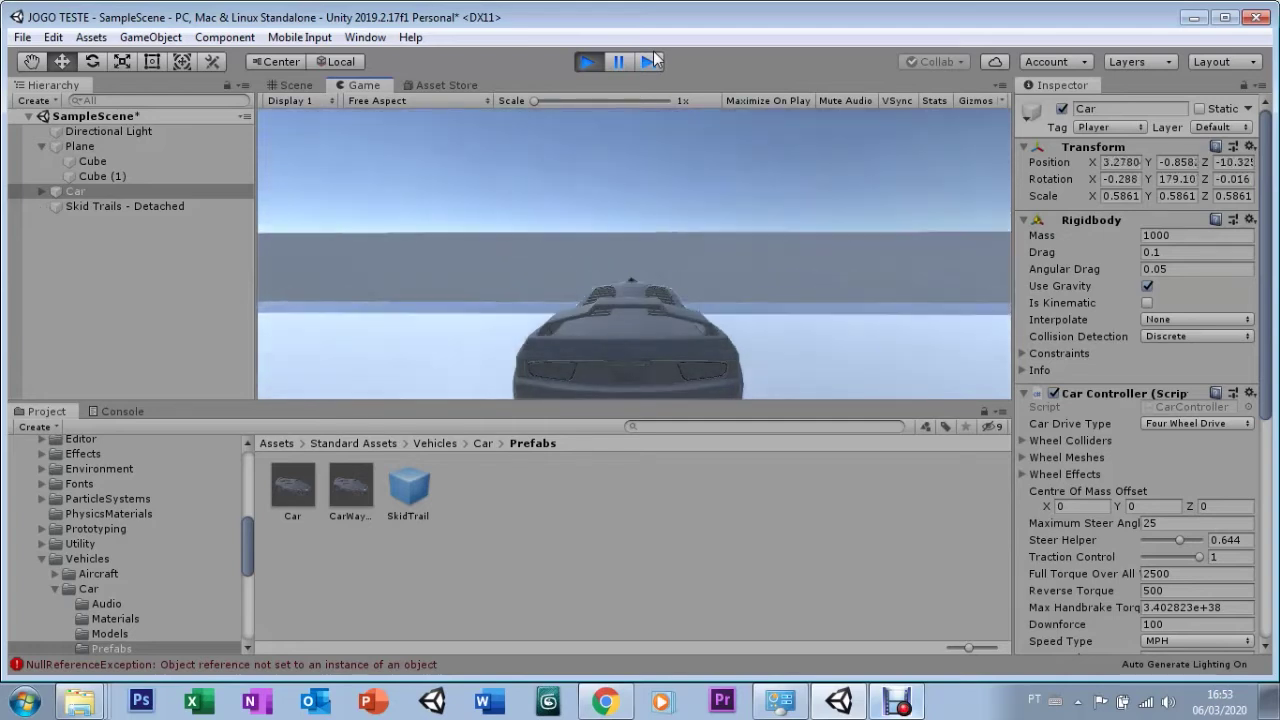
pyautogui.press('Down')
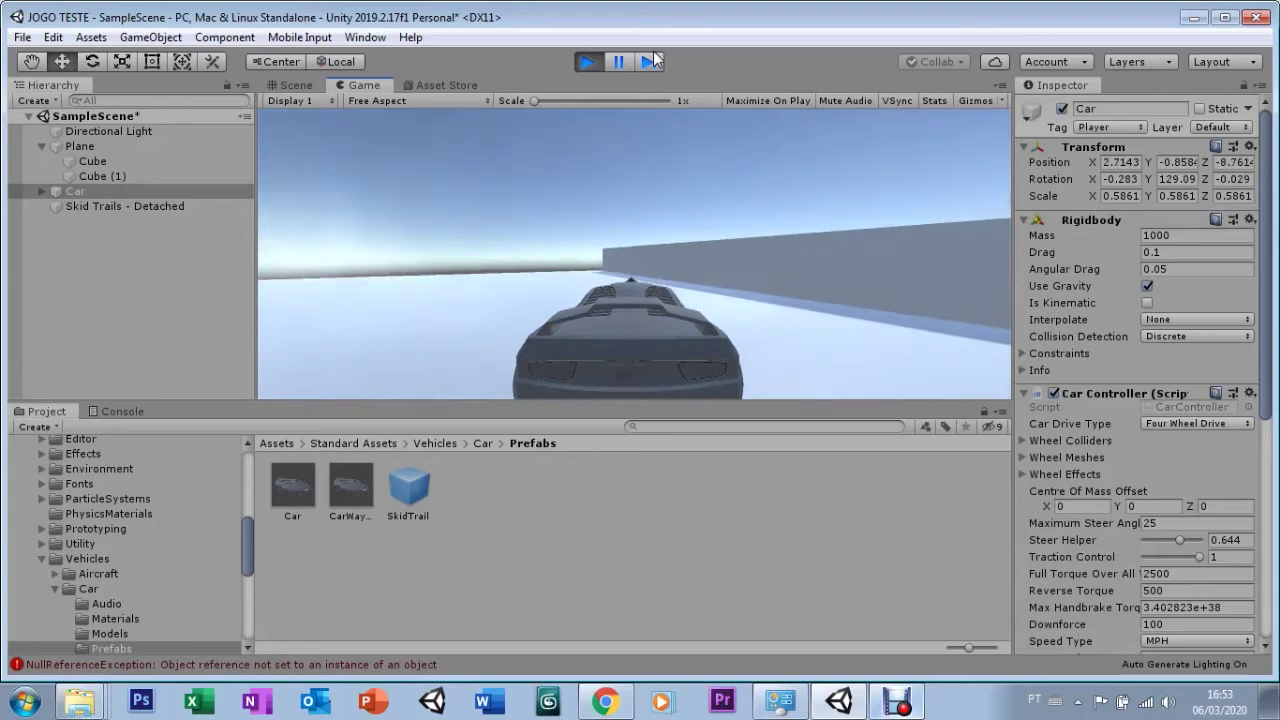
pyautogui.press('Right')
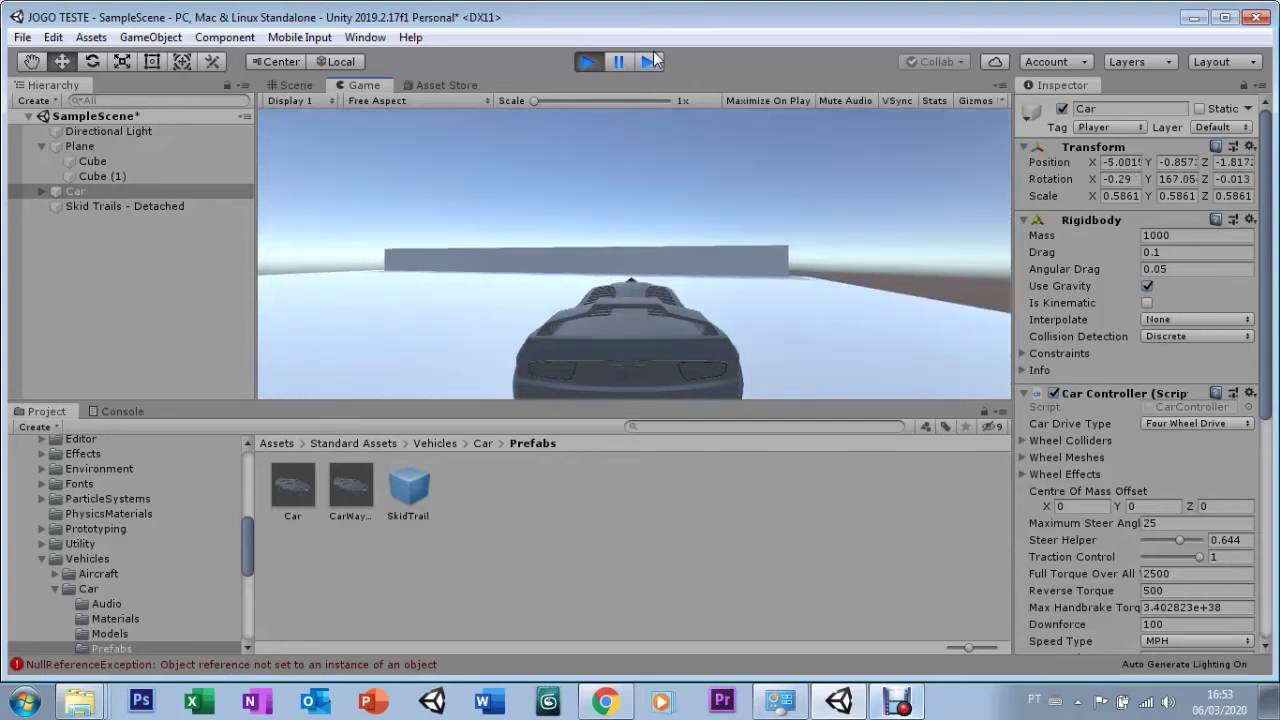
pyautogui.press('Down')
pyautogui.press('Down')
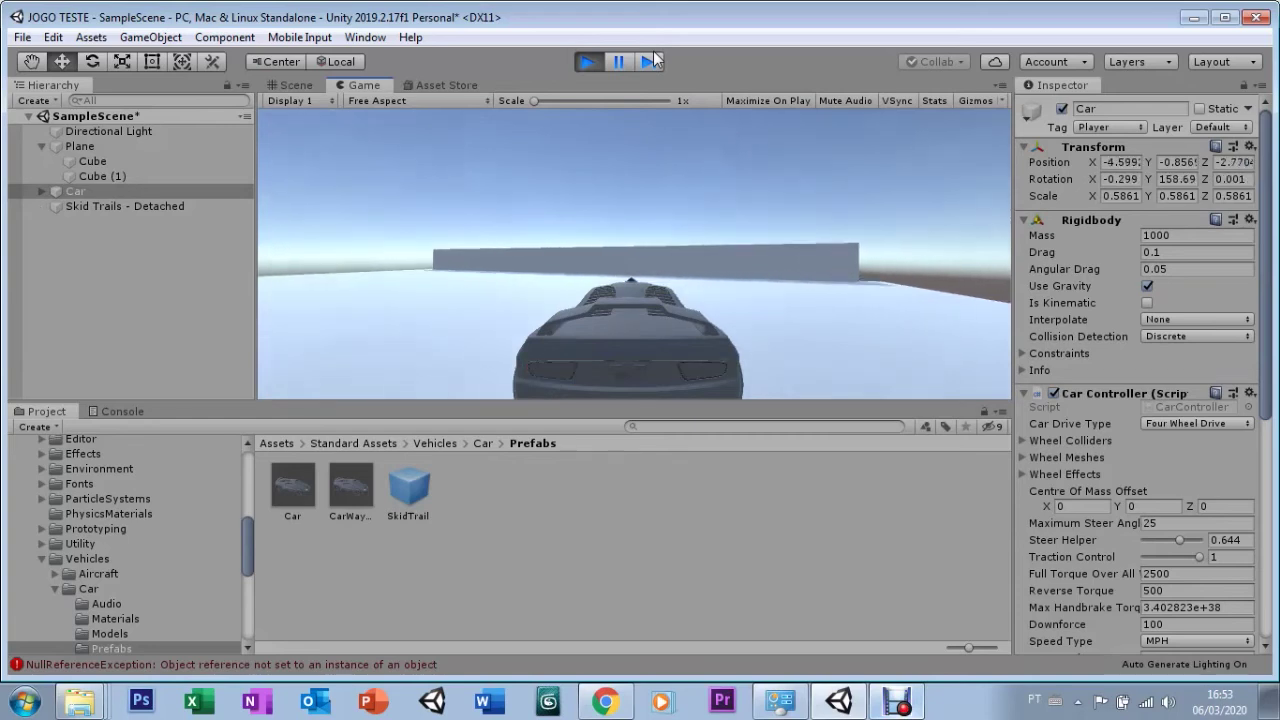
pyautogui.press('Left')
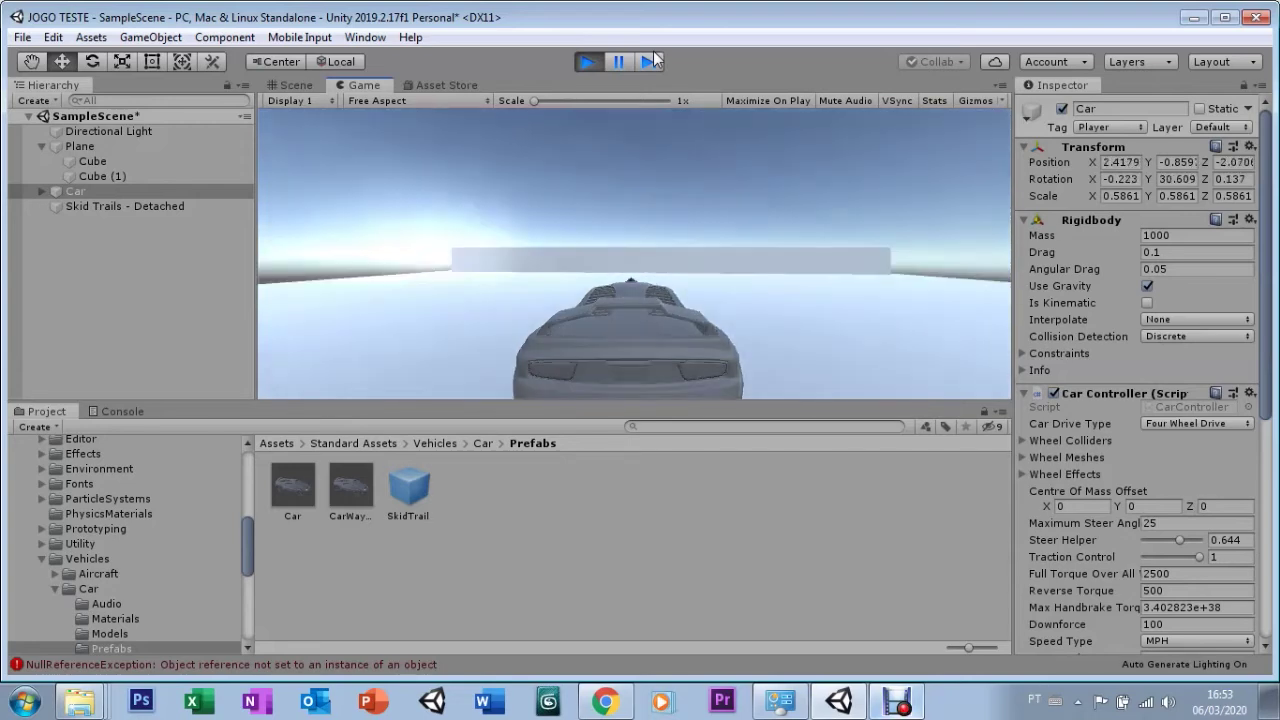
pyautogui.press('Left')
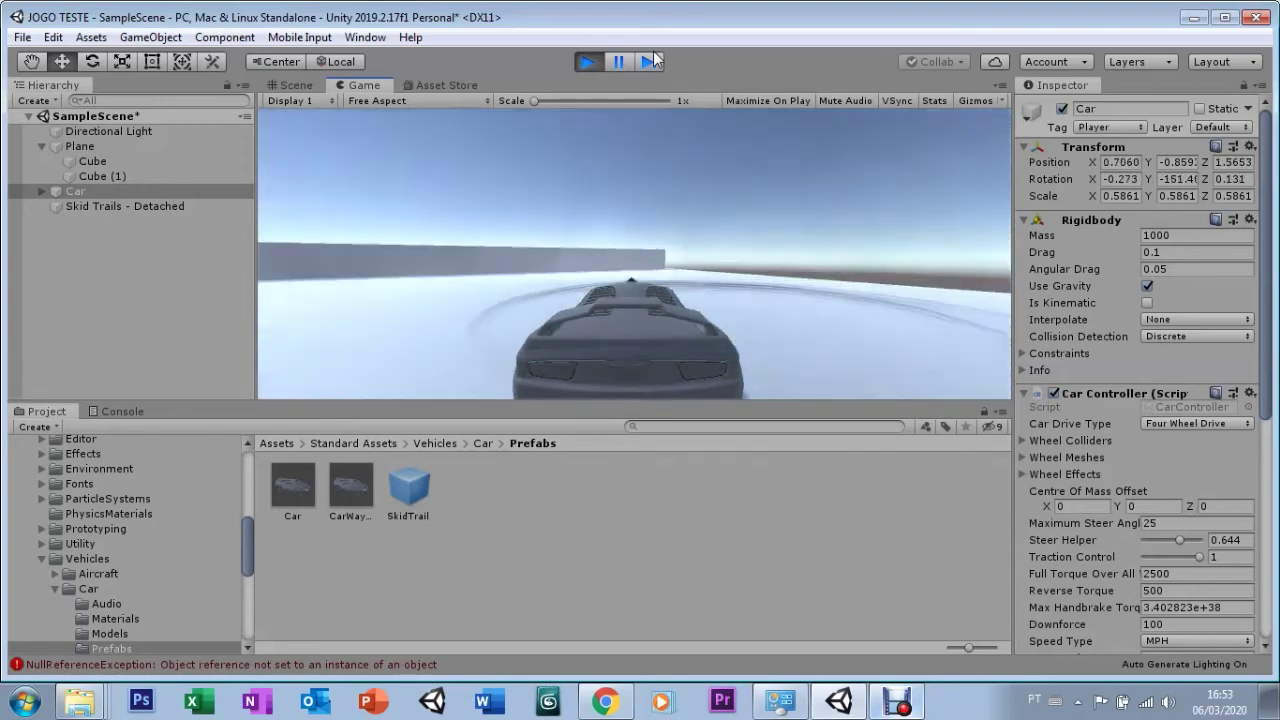
pyautogui.press('Left')
pyautogui.press('Down')
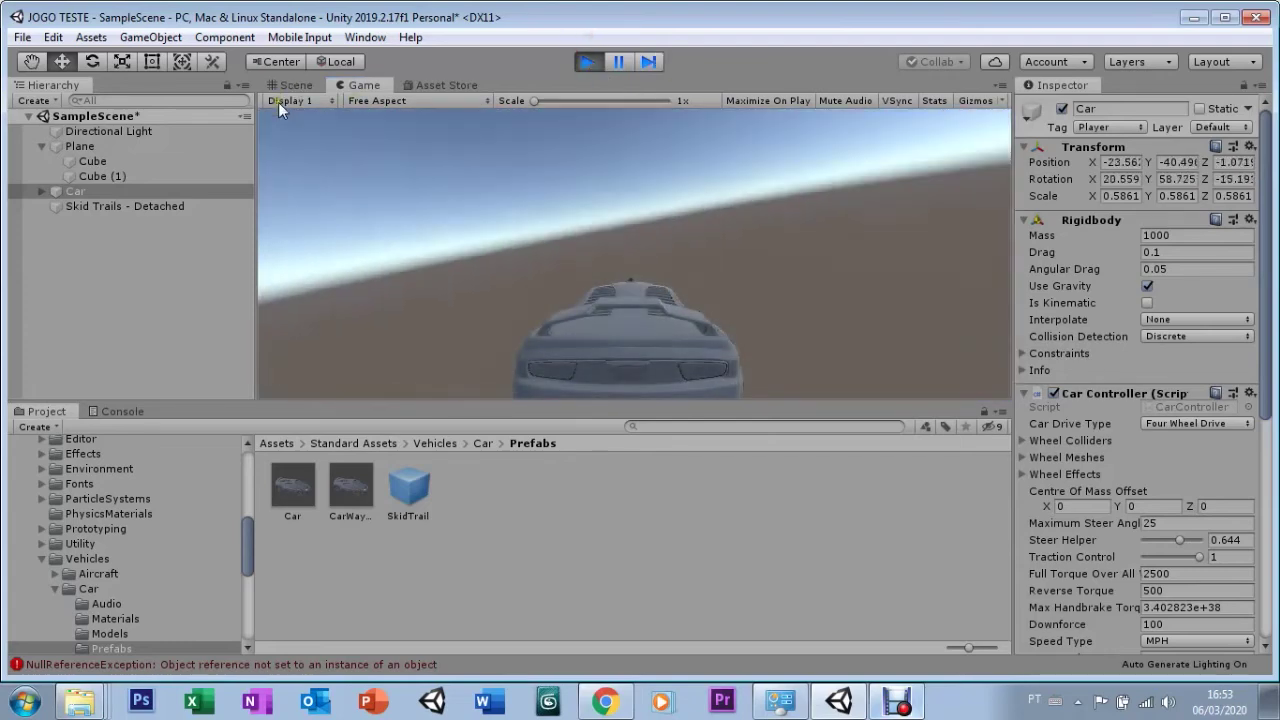
# Stop Play mode and expand the Car to show its child objects
pyautogui.click(587, 61)
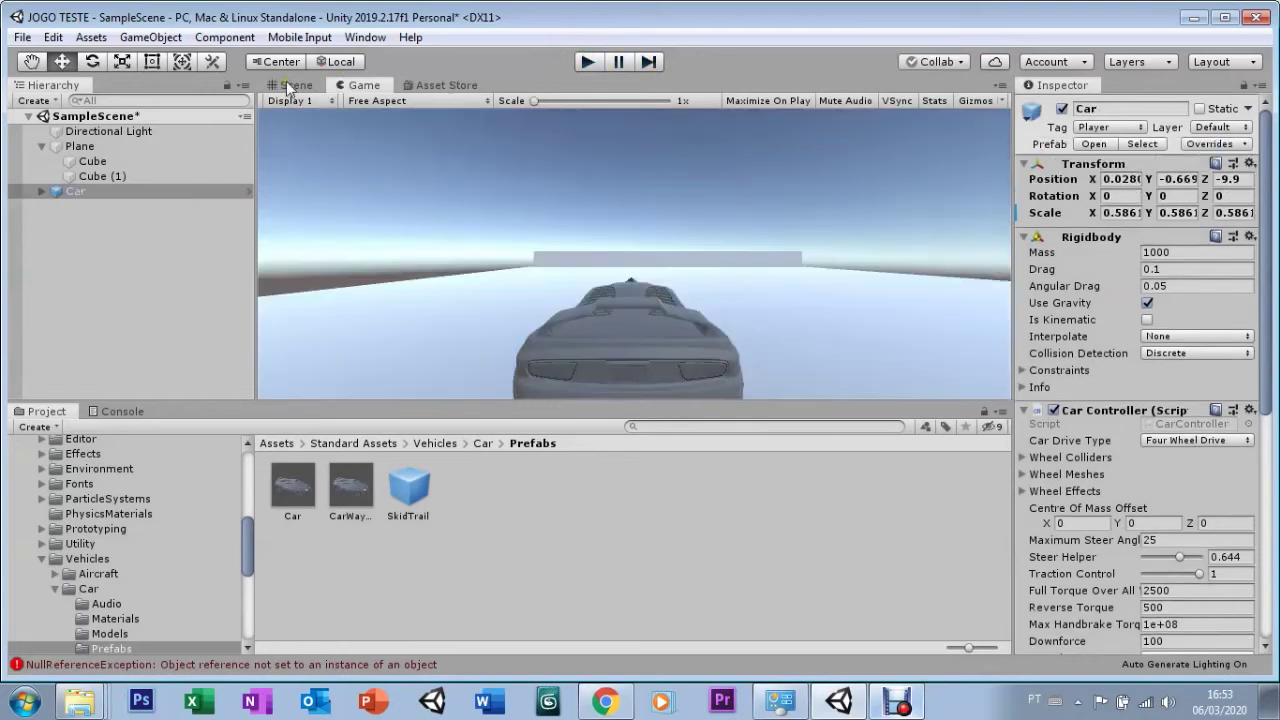
pyautogui.click(294, 89)
pyautogui.click(357, 85)
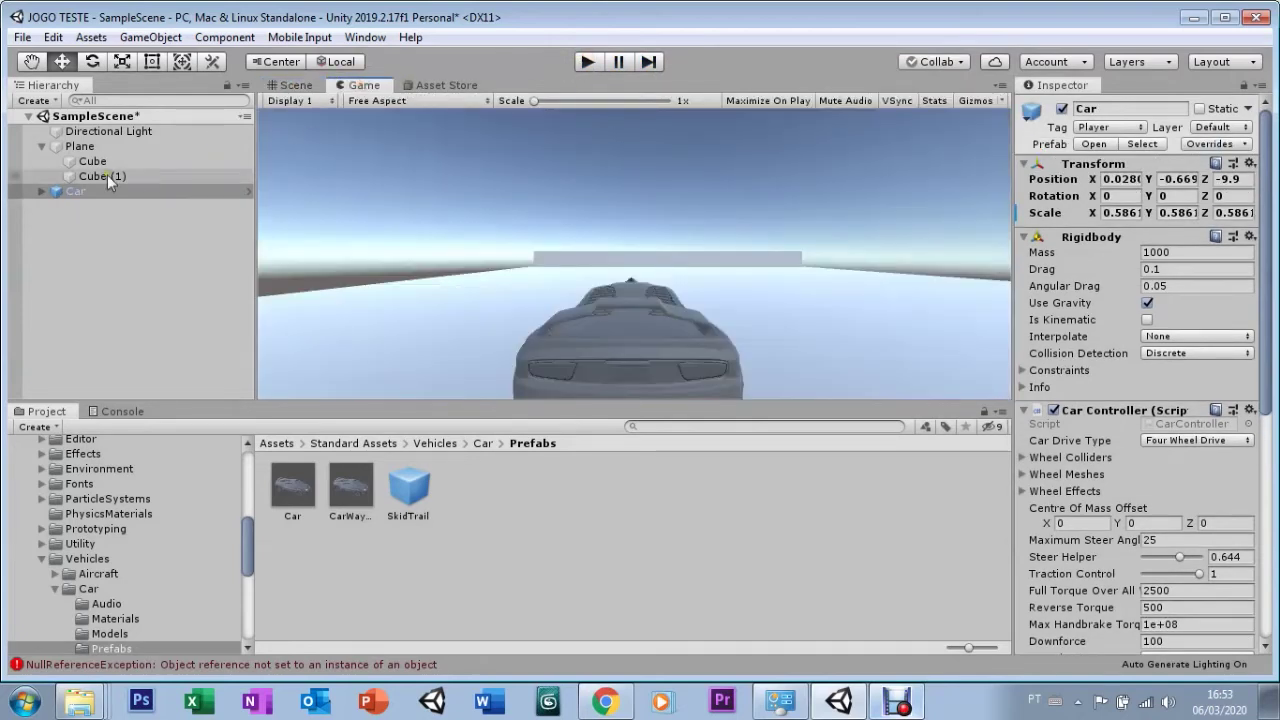
pyautogui.click(37, 191)
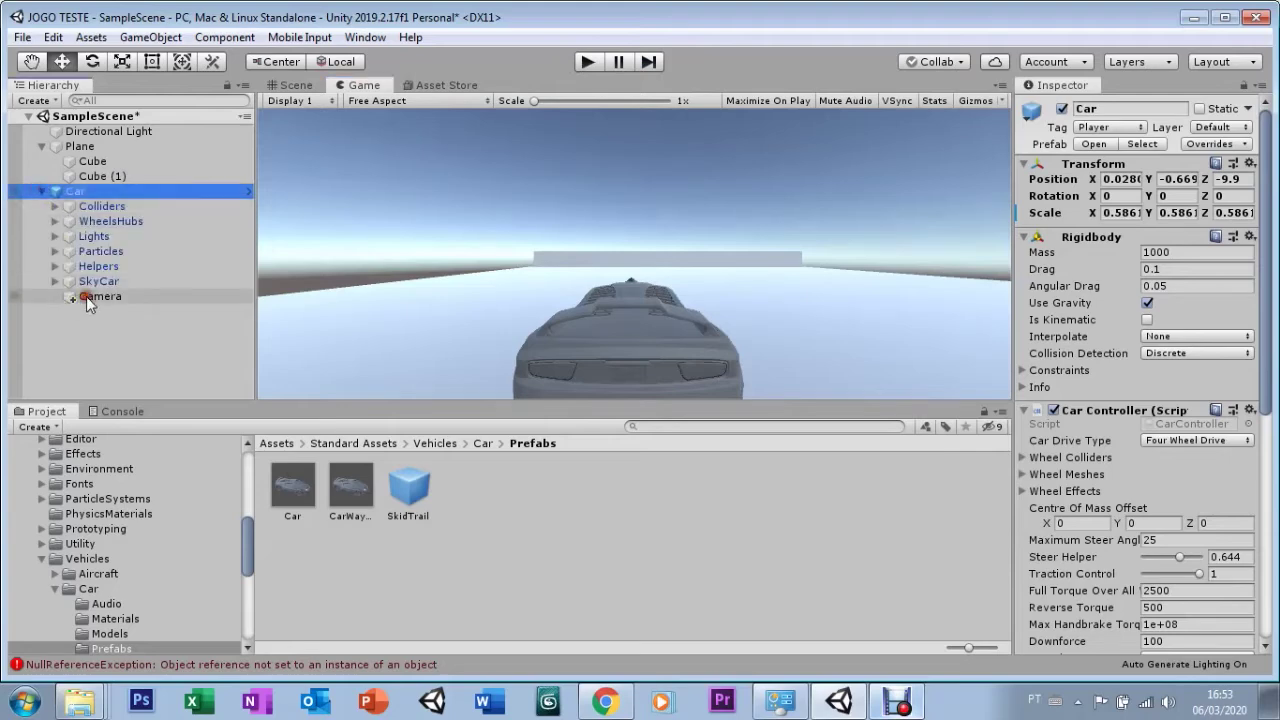
# Select the Car's Camera and drag it back along Z from -4.54 to -7.4
pyautogui.click(86, 294)
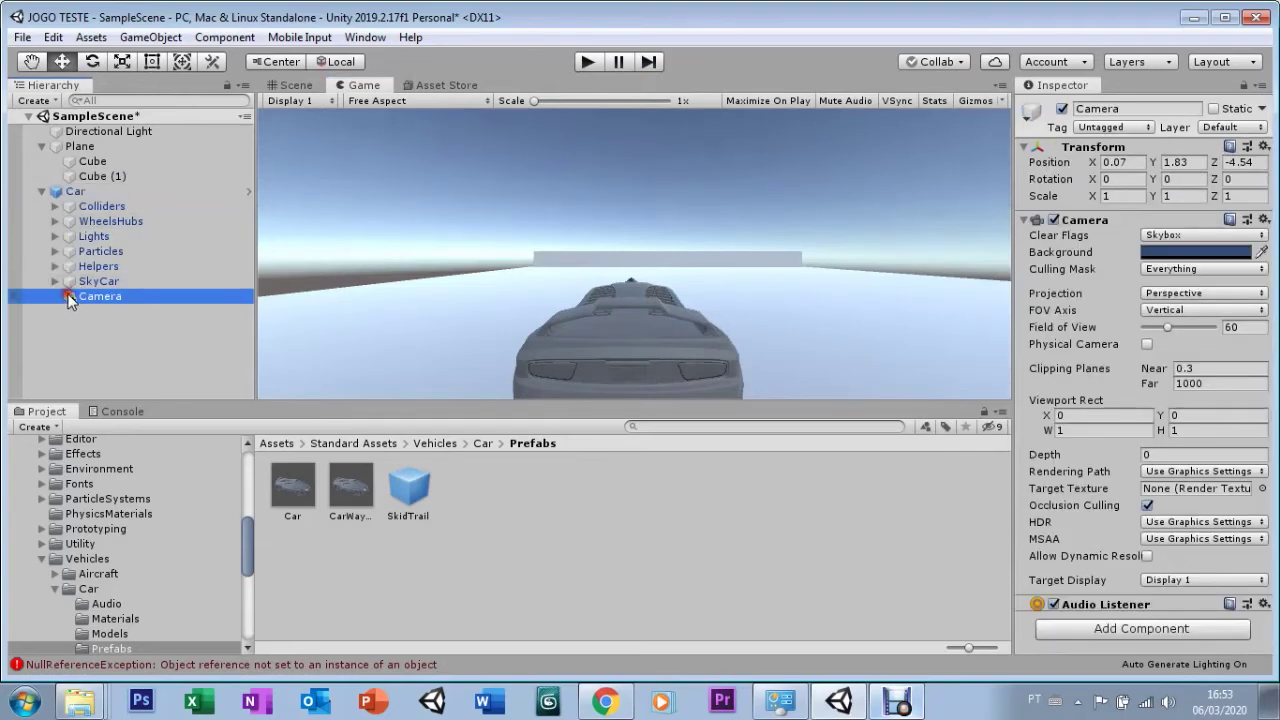
pyautogui.click(288, 86)
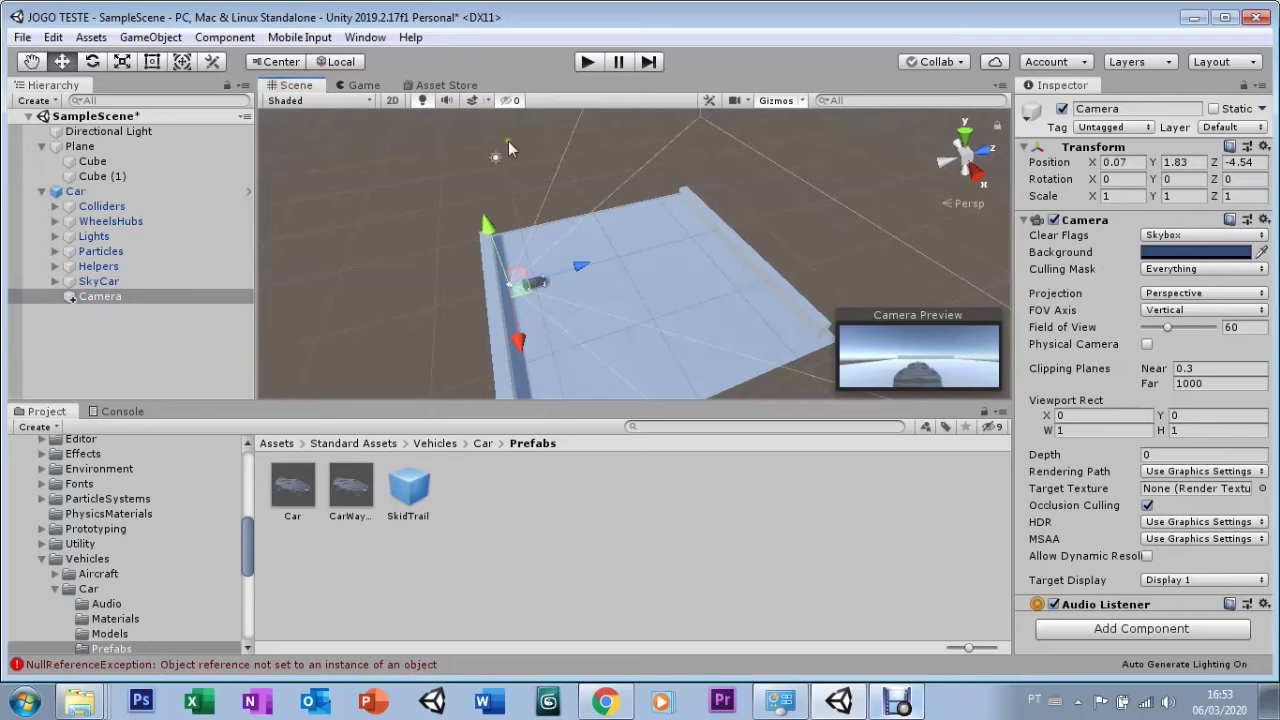
pyautogui.moveTo(574, 263); pyautogui.dragTo(552, 270)
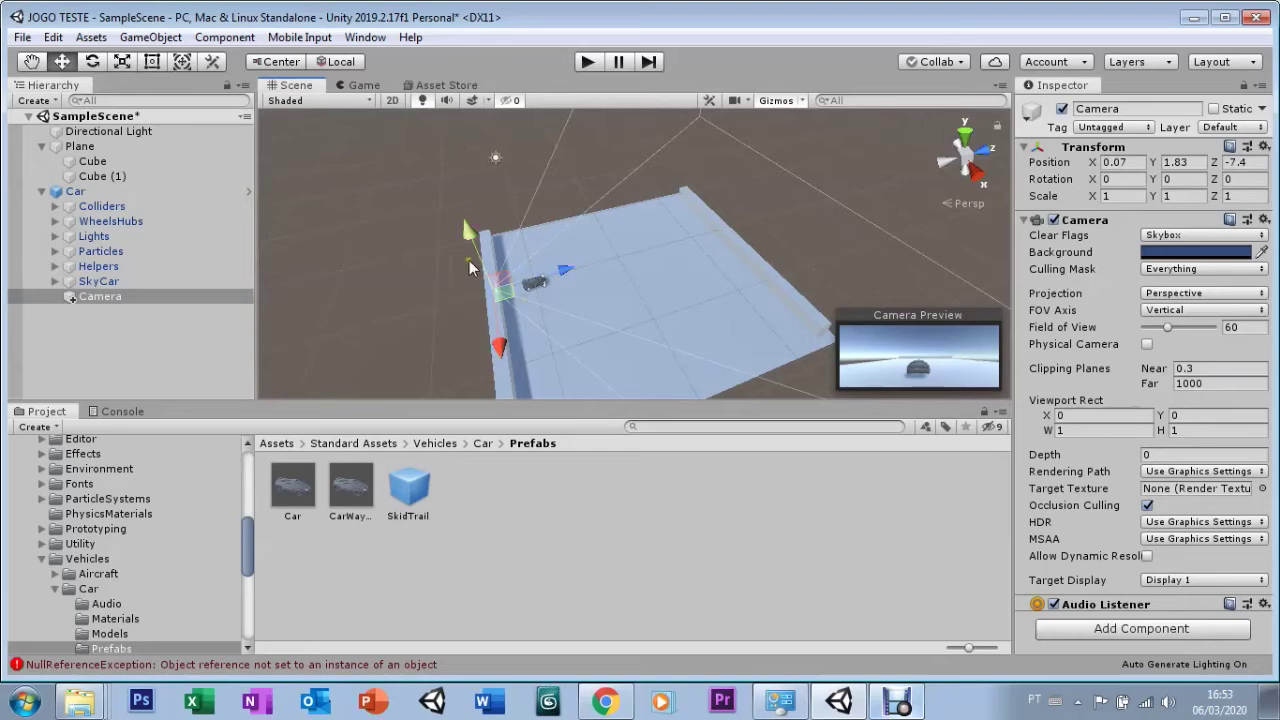
pyautogui.click(360, 86)
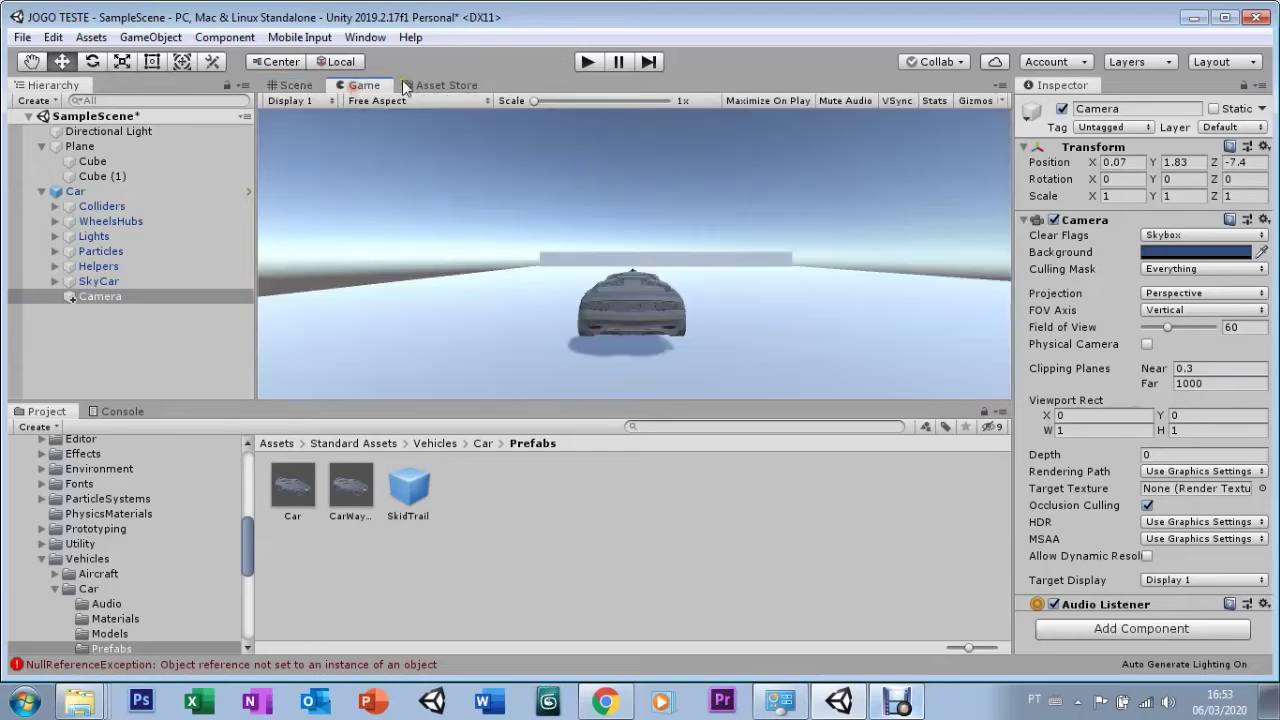
pyautogui.click(585, 64)
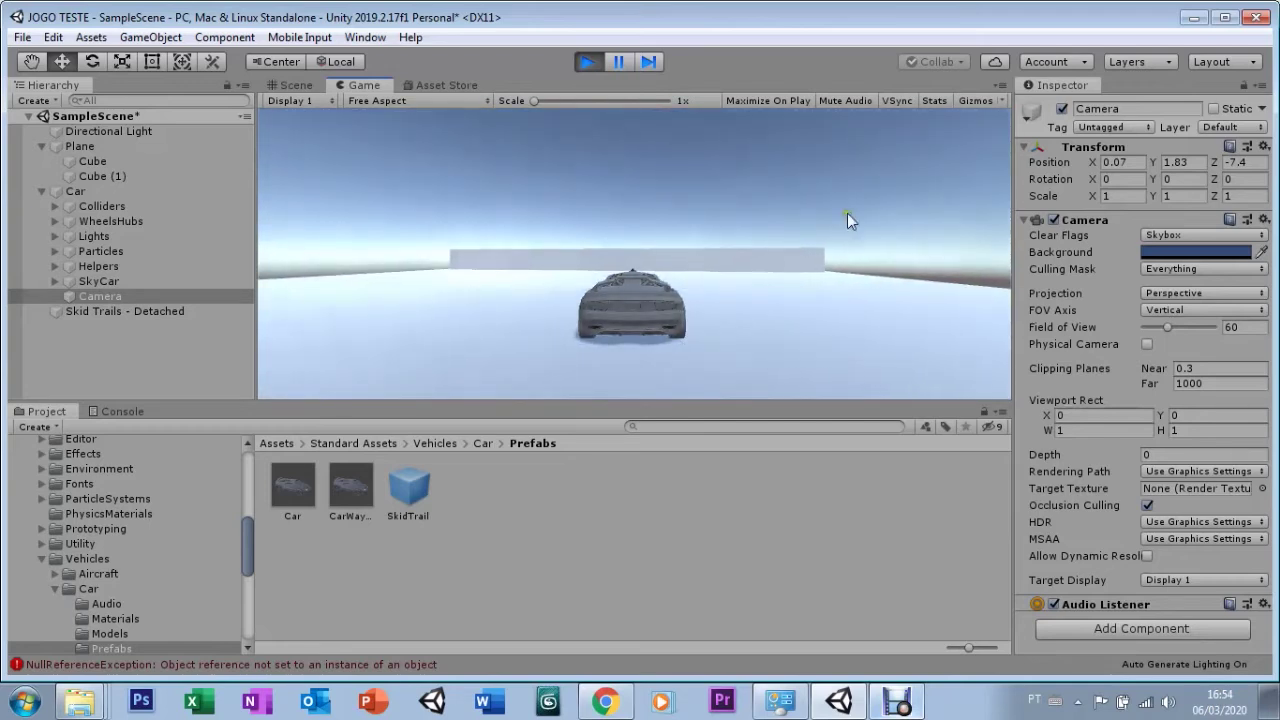
pyautogui.click(76, 191)
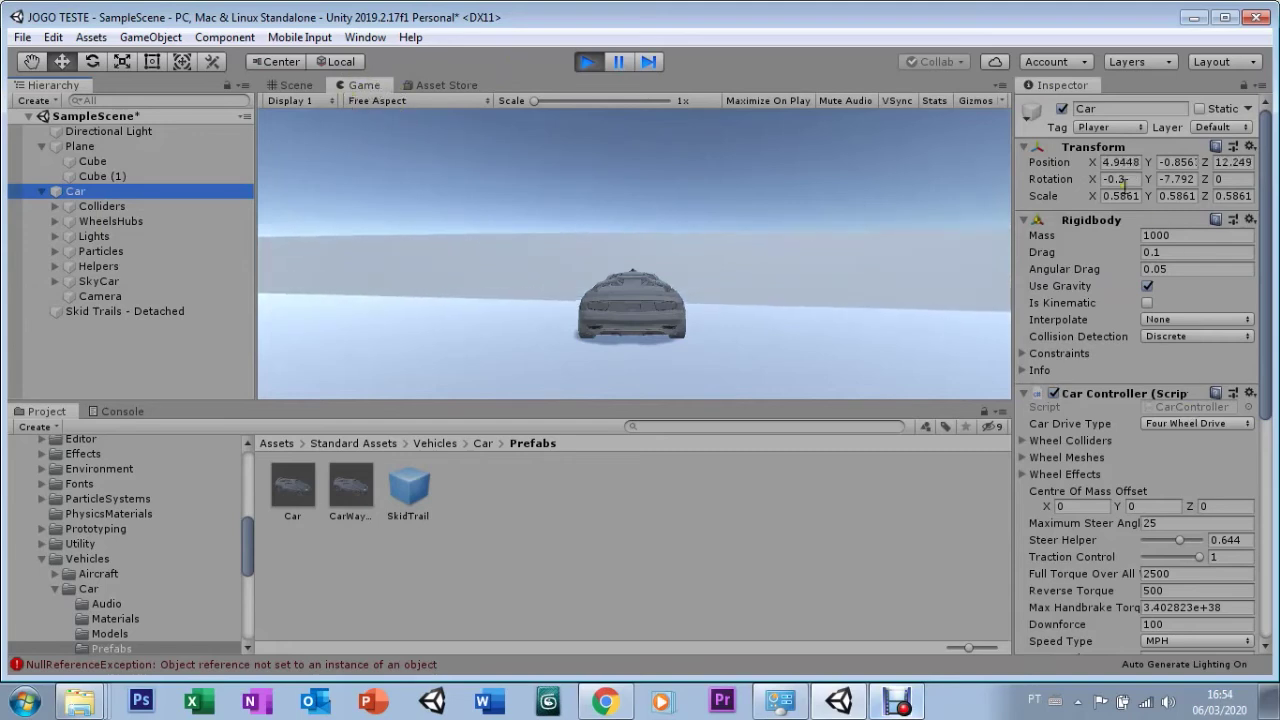
pyautogui.click(587, 64)
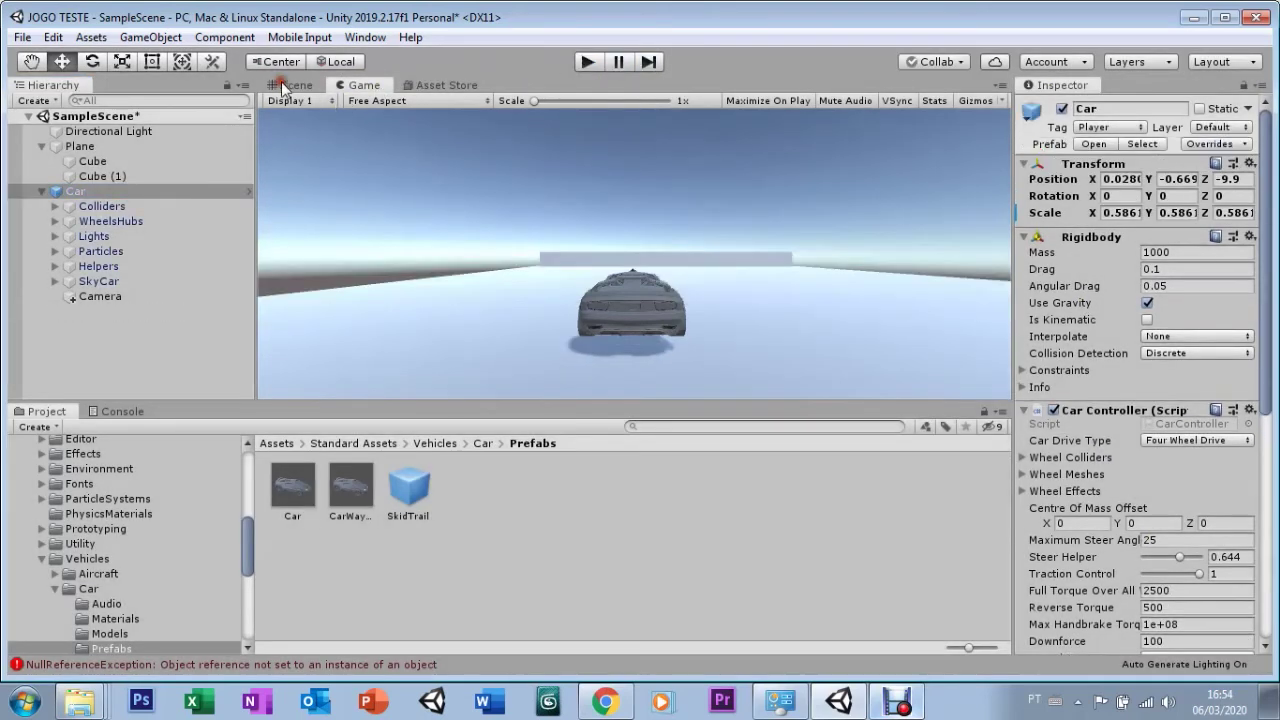
# In the 3D Scene view, swap out the Car for the RollerBall prefab and a MainCamera
pyautogui.click(288, 86)
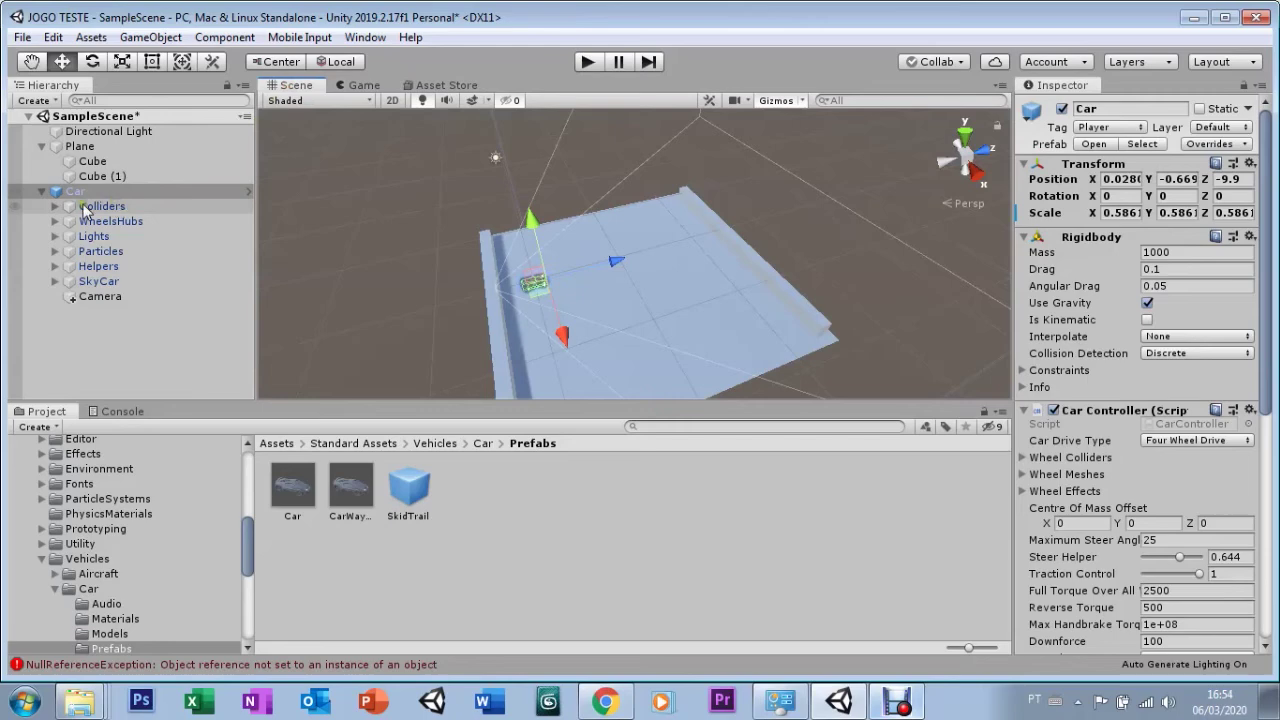
pyautogui.click(62, 193)
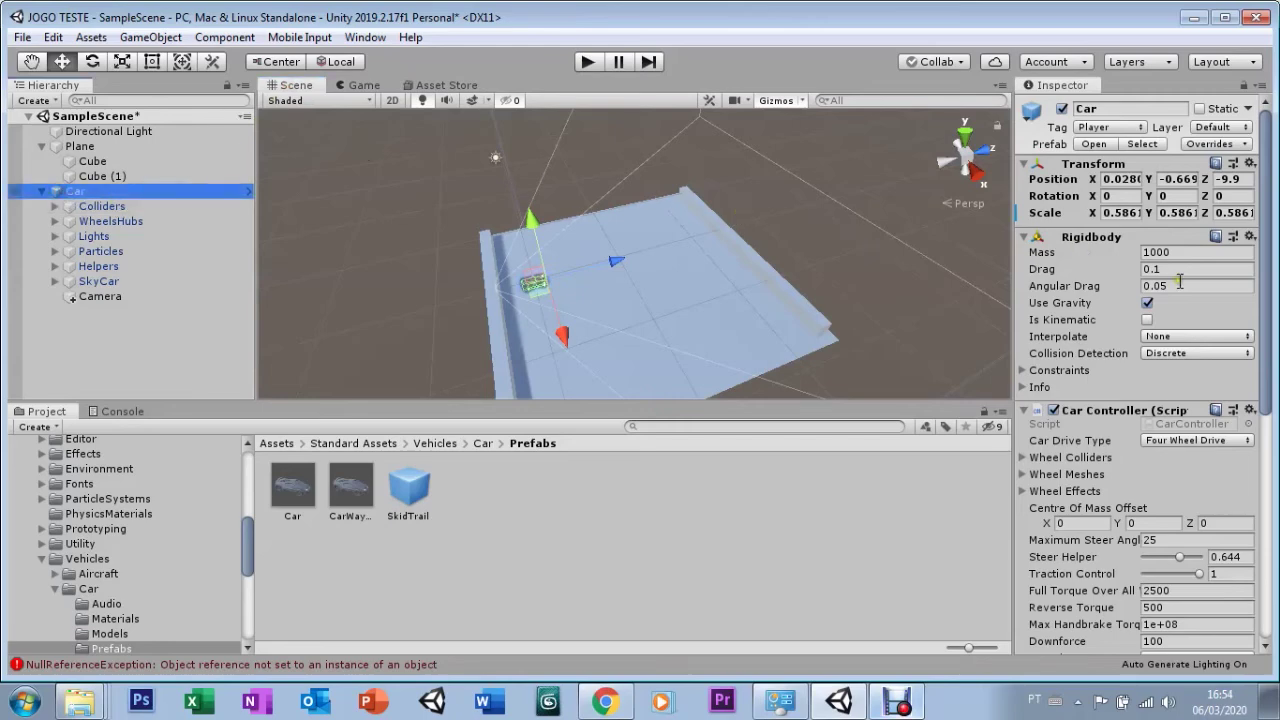
pyautogui.moveTo(1268, 342)
pyautogui.mouseDown()
pyautogui.moveTo(1262, 493)
pyautogui.moveTo(1250, 420)
pyautogui.moveTo(1251, 487)
pyautogui.mouseUp()
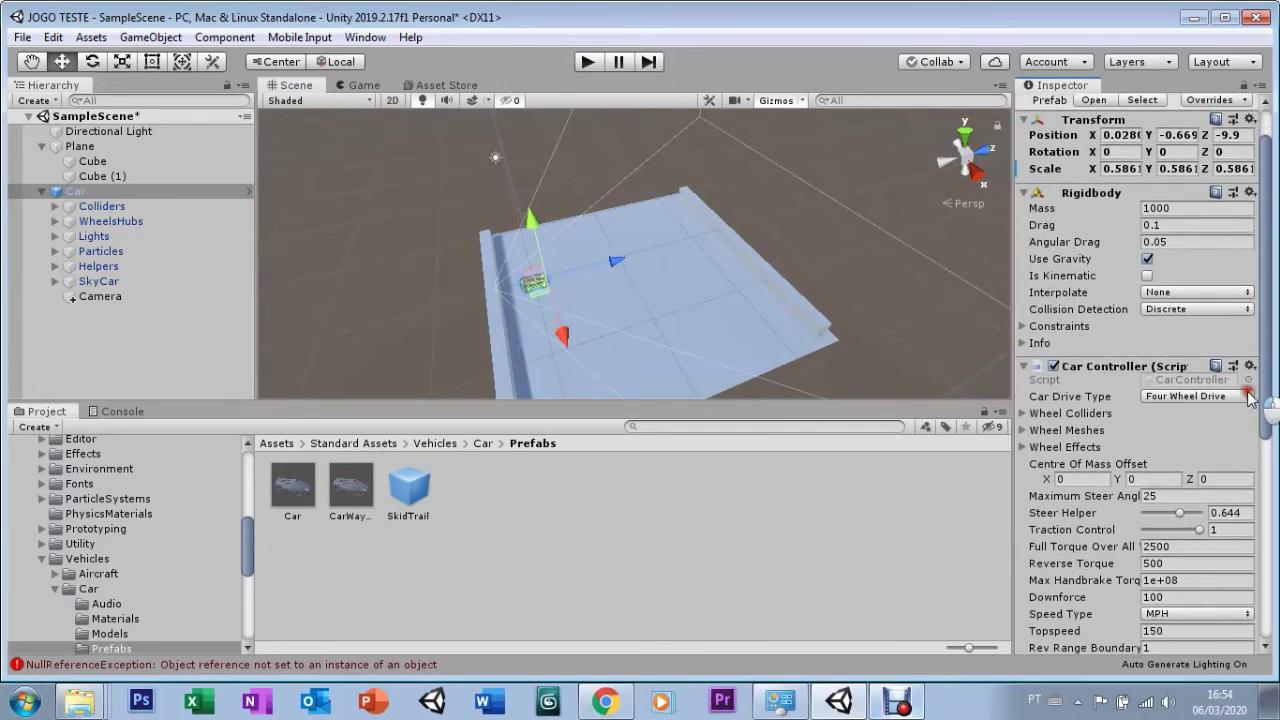
pyautogui.moveTo(1251, 487); pyautogui.dragTo(1265, 150)
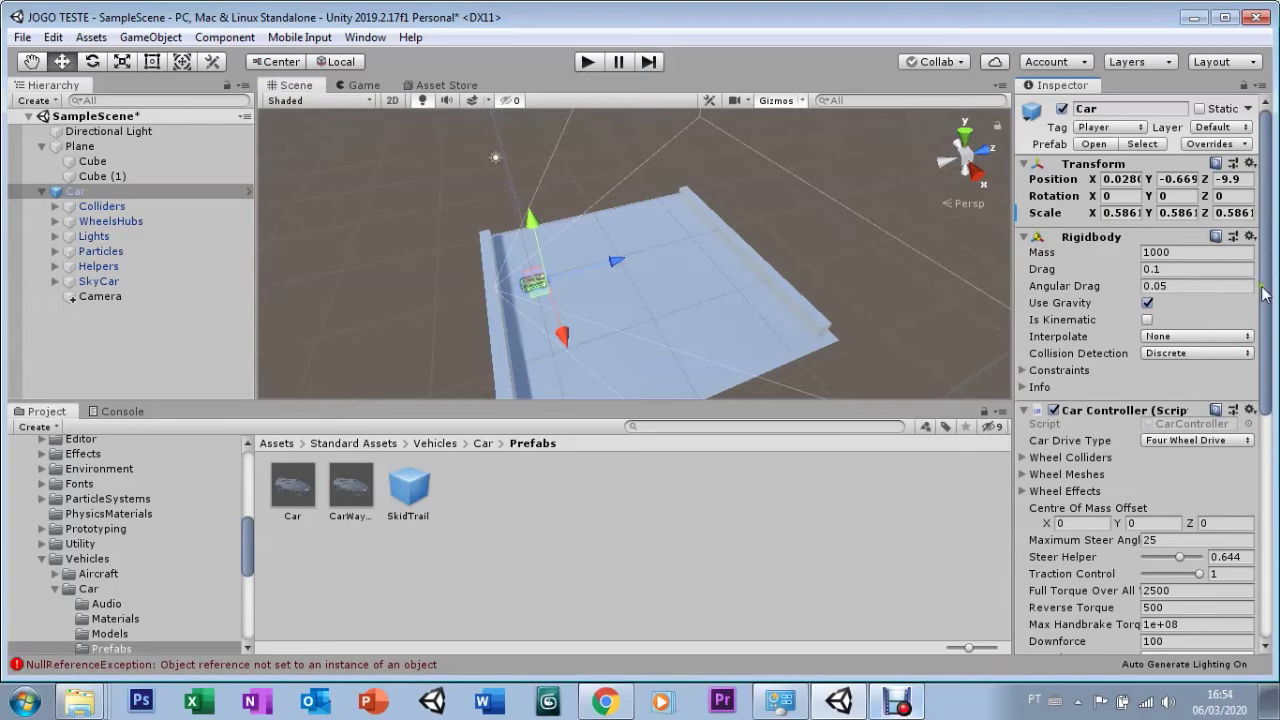
pyautogui.moveTo(1265, 288)
pyautogui.mouseDown()
pyautogui.moveTo(1266, 450)
pyautogui.moveTo(1264, 382)
pyautogui.mouseUp()
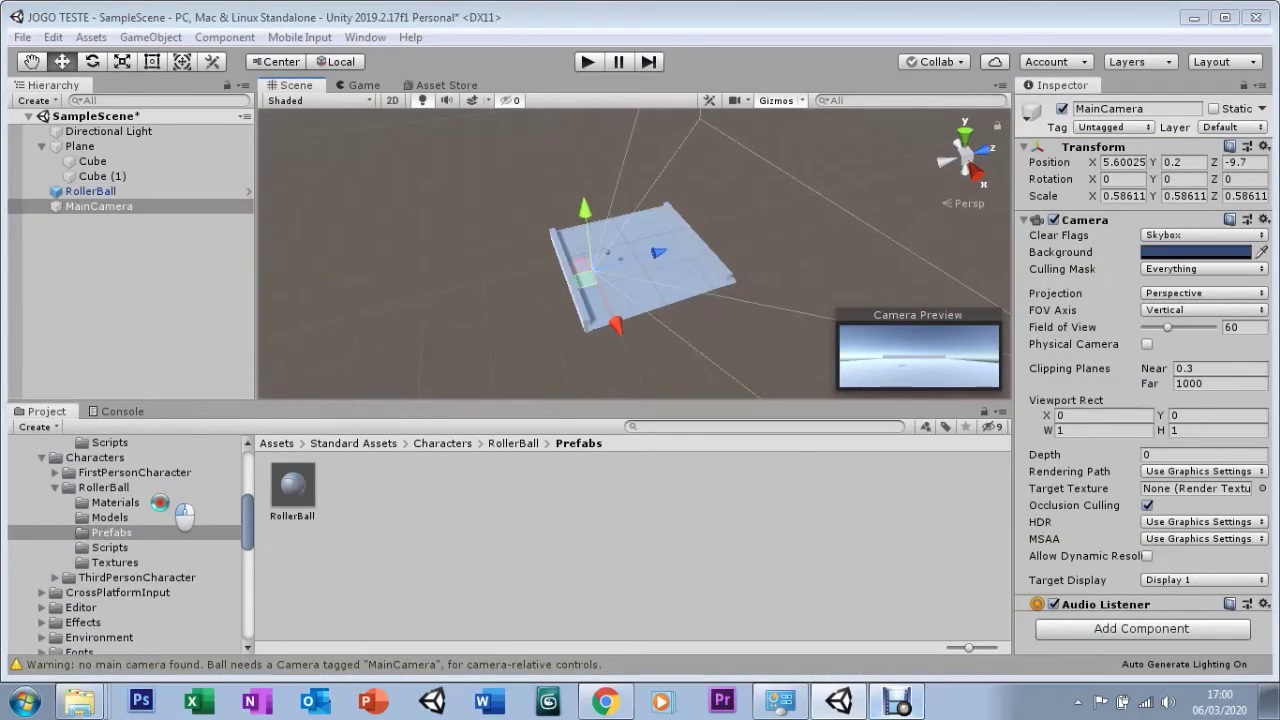
pyautogui.click(140, 507)
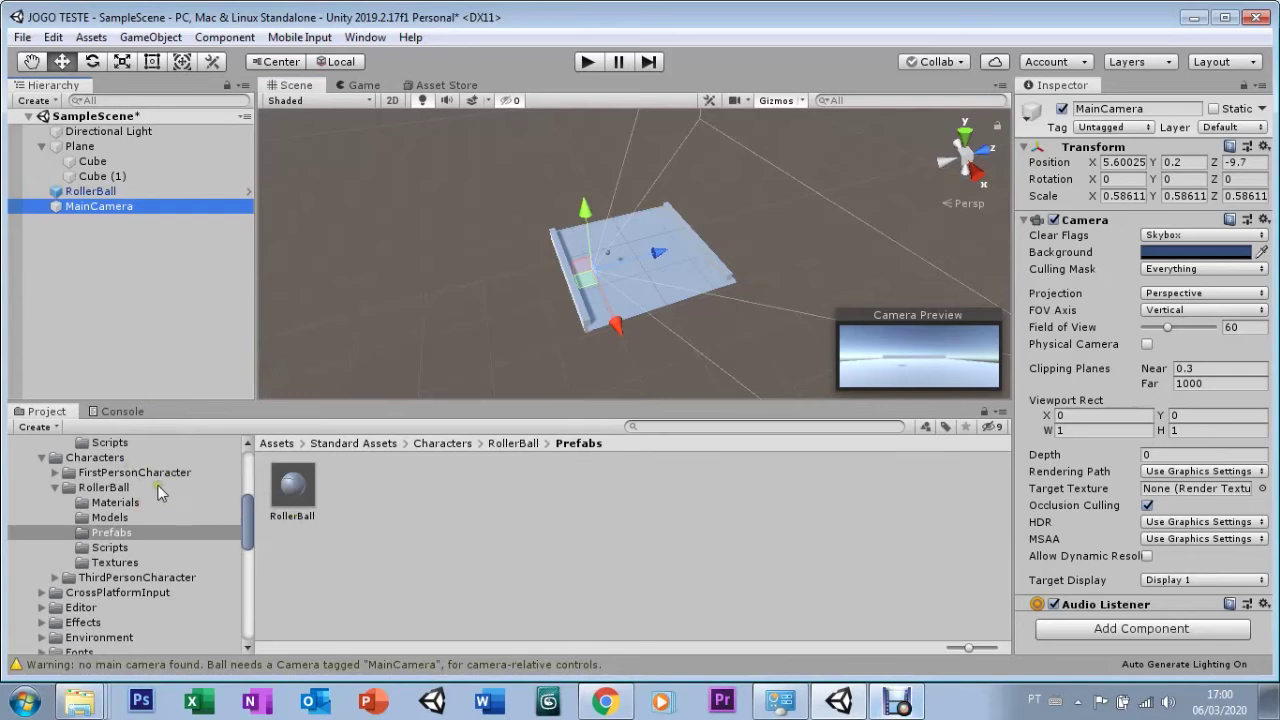
pyautogui.click(110, 487)
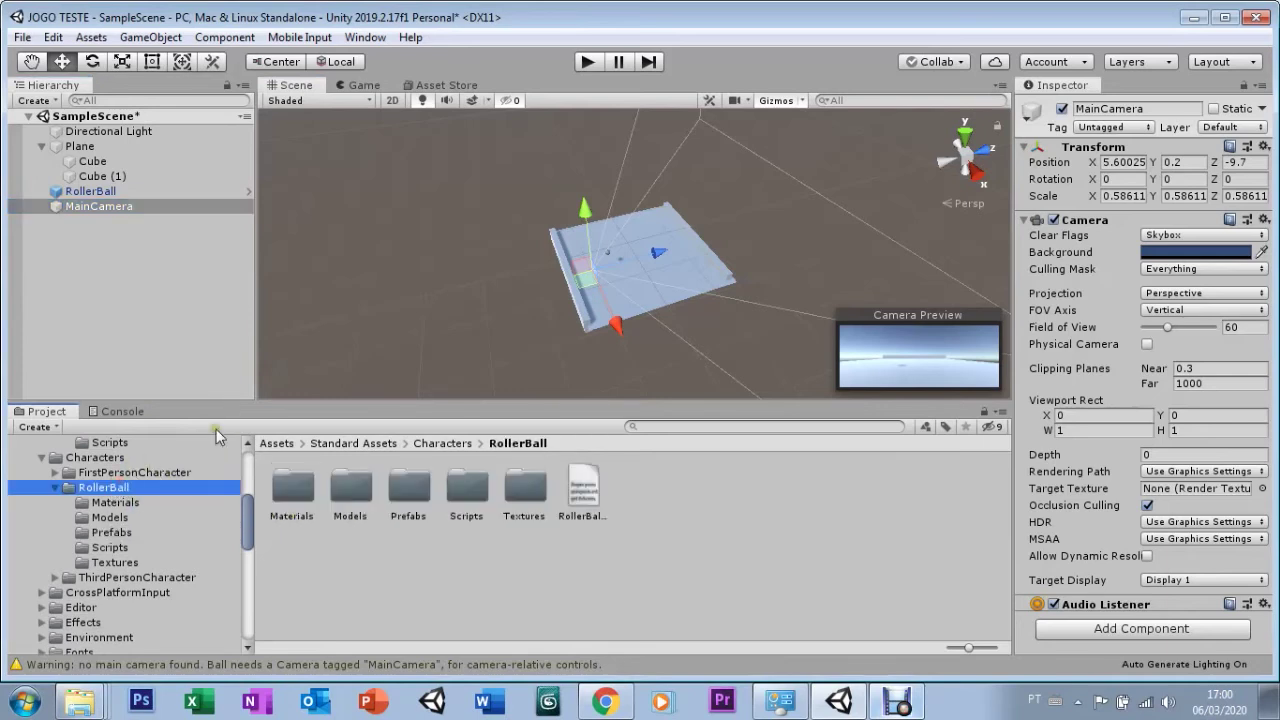
pyautogui.click(92, 535)
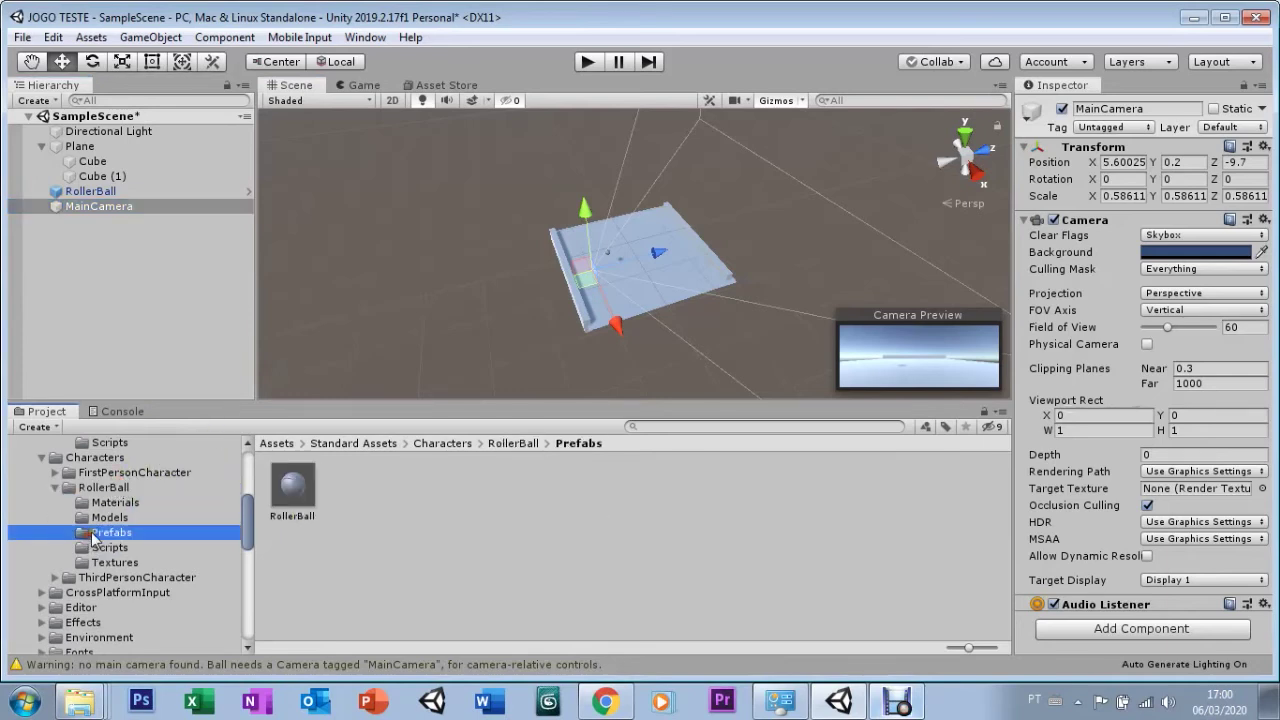
pyautogui.click(292, 488)
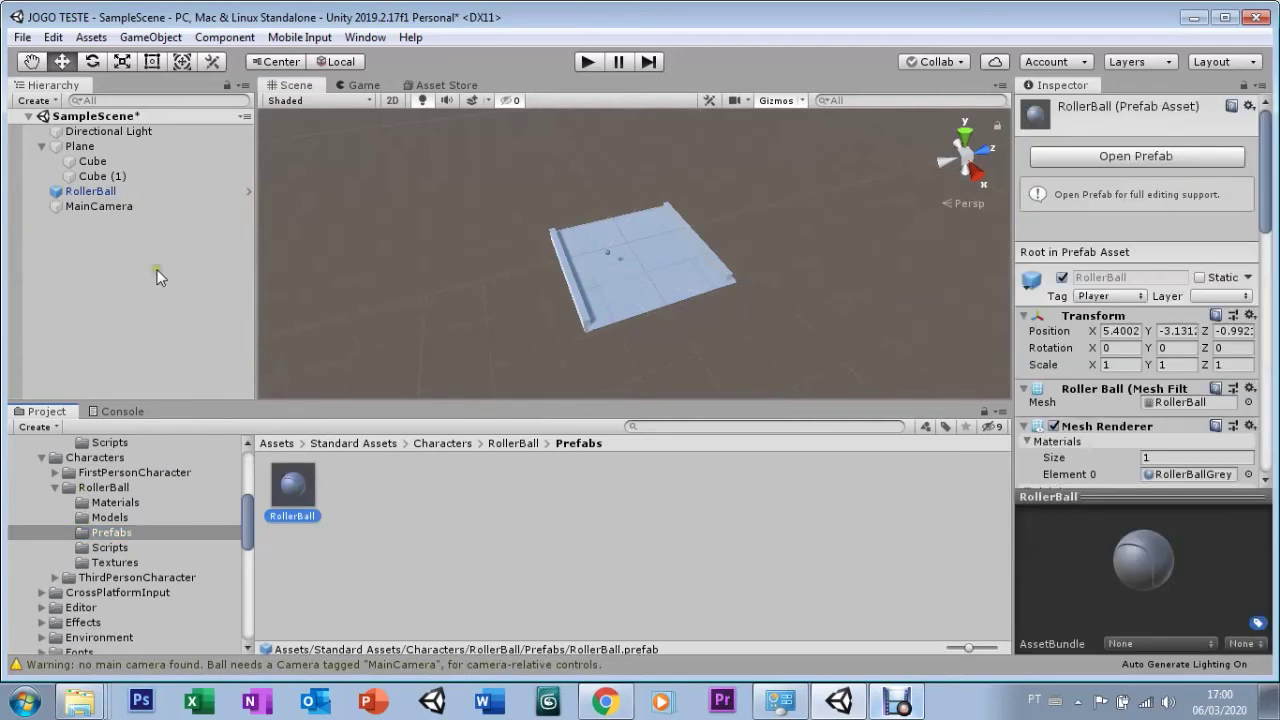
pyautogui.click(78, 190)
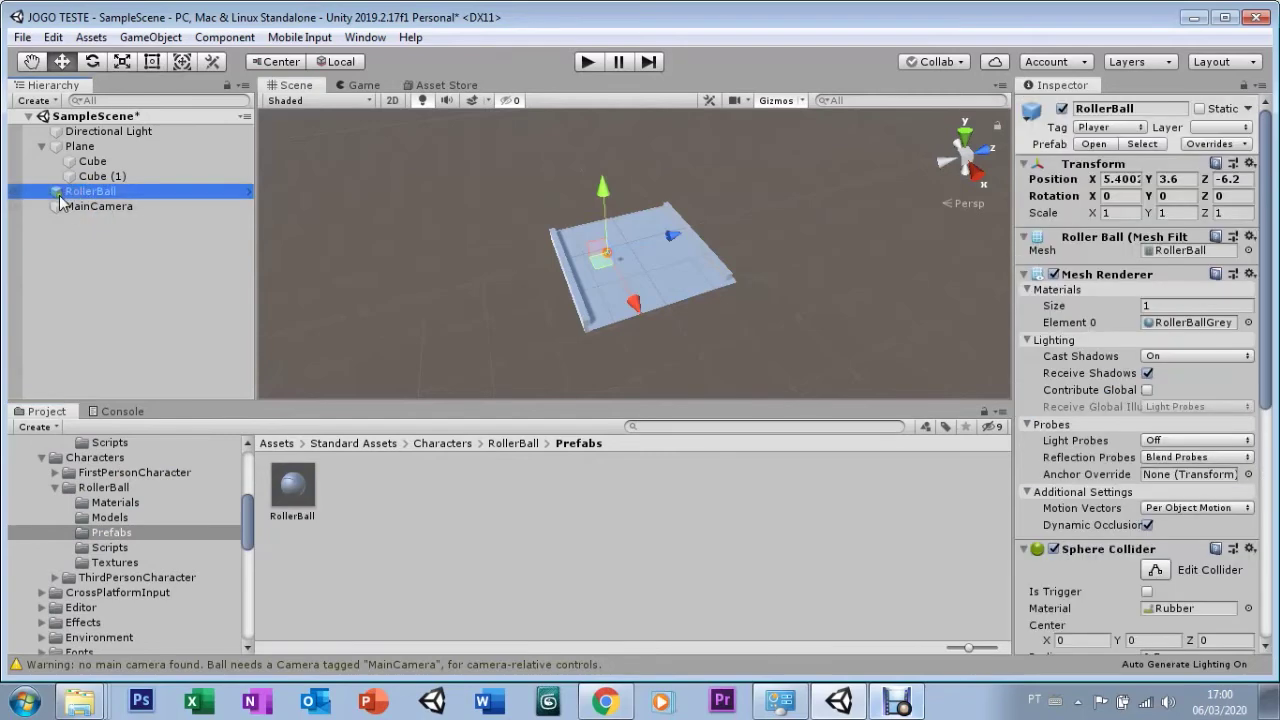
pyautogui.click(77, 209)
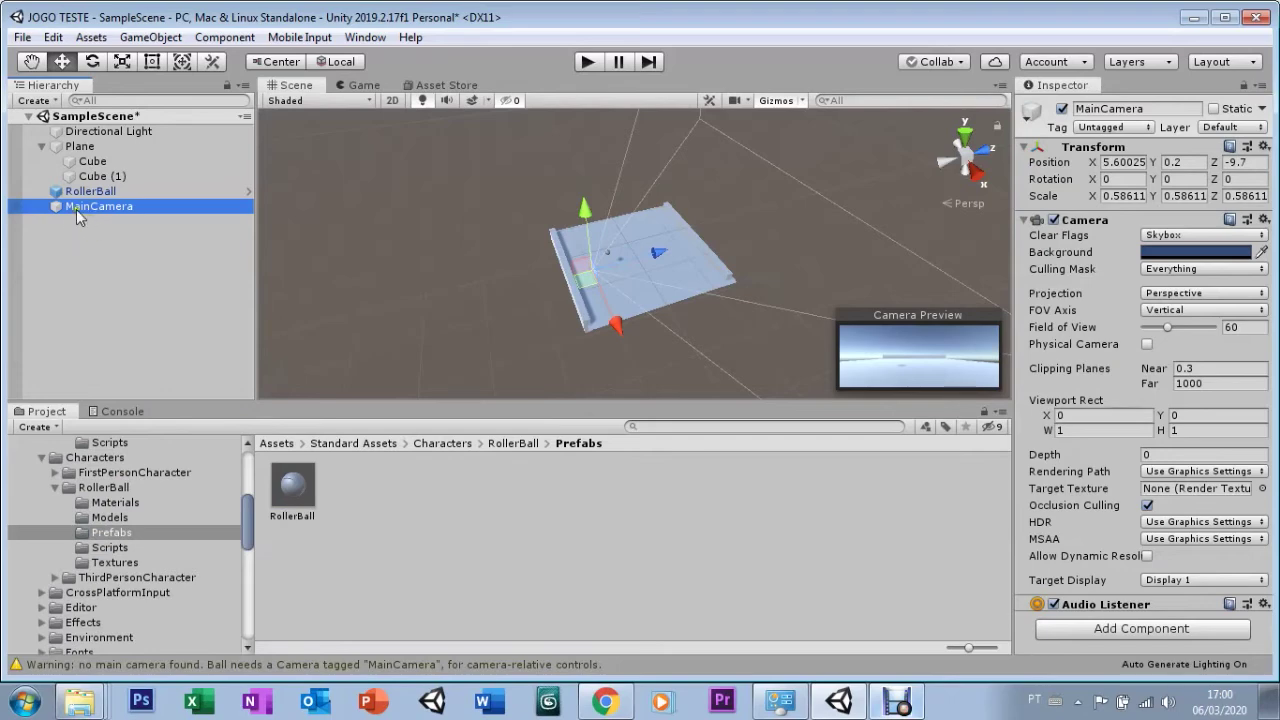
pyautogui.moveTo(56, 207); pyautogui.dragTo(61, 204)
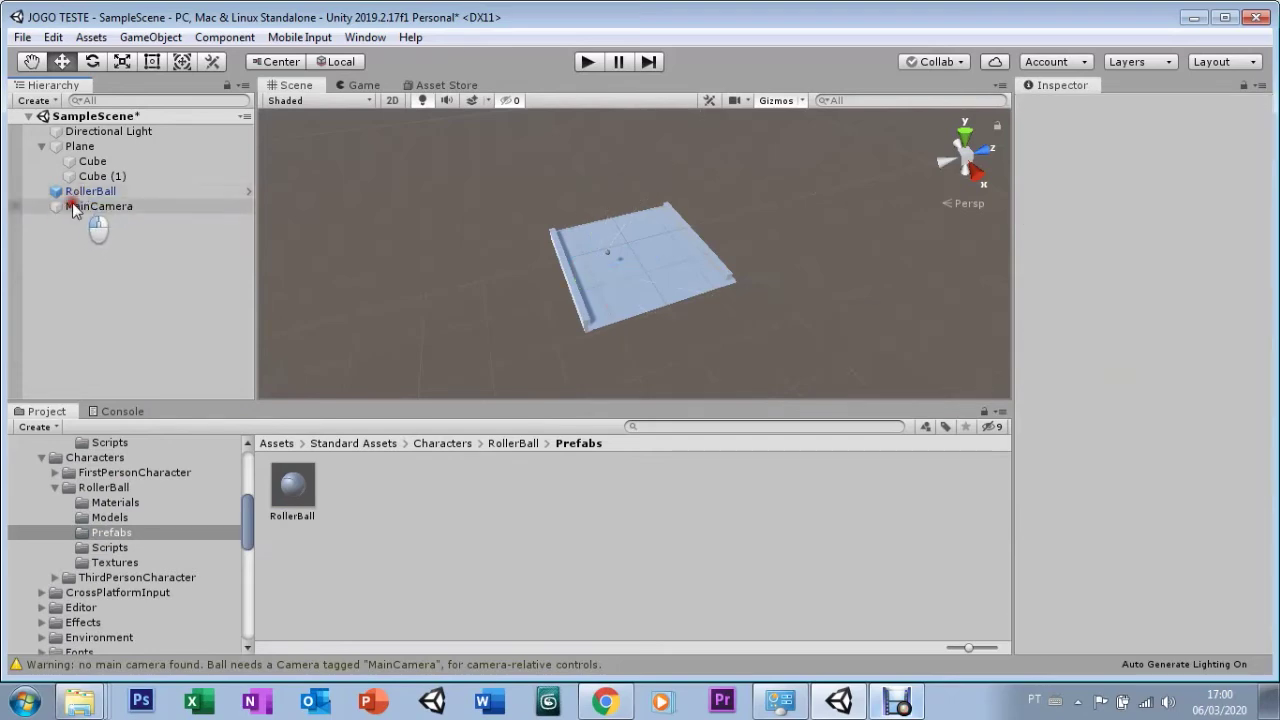
pyautogui.moveTo(61, 204)
pyautogui.mouseDown()
pyautogui.moveTo(72, 192)
pyautogui.moveTo(98, 229)
pyautogui.mouseUp()
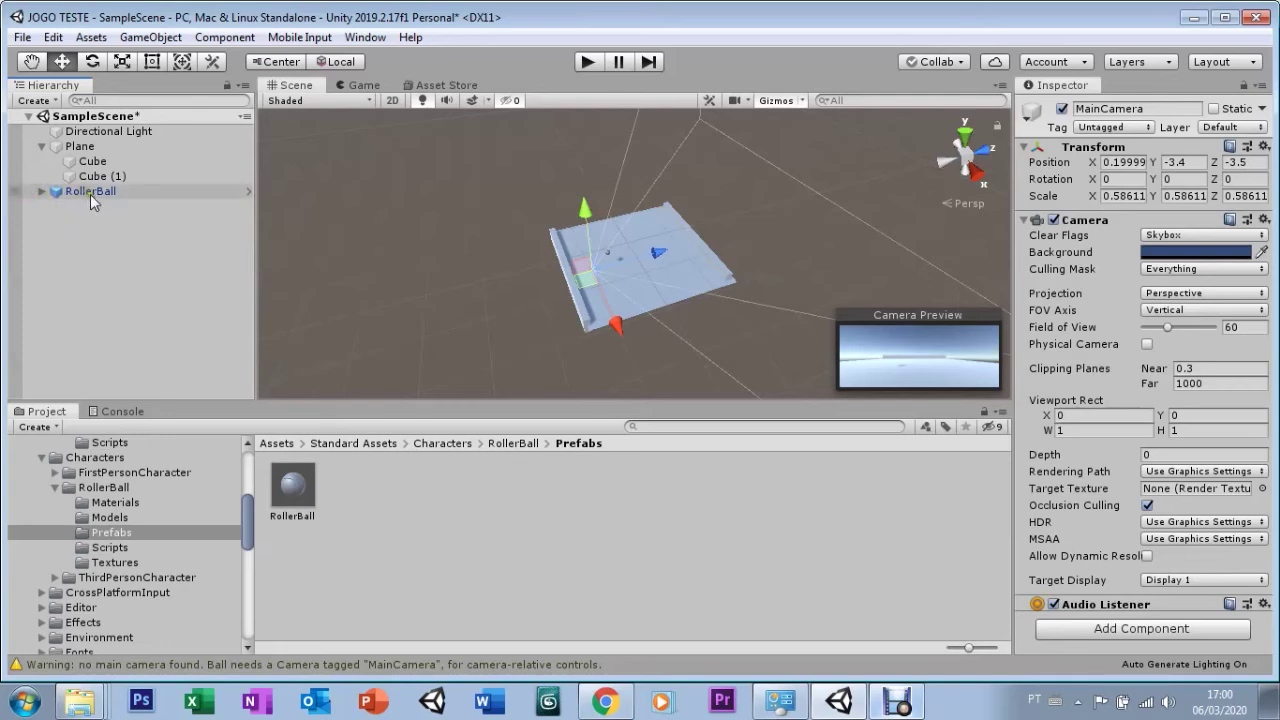
pyautogui.moveTo(67, 206); pyautogui.dragTo(91, 193)
pyautogui.click(40, 196)
pyautogui.click(41, 191)
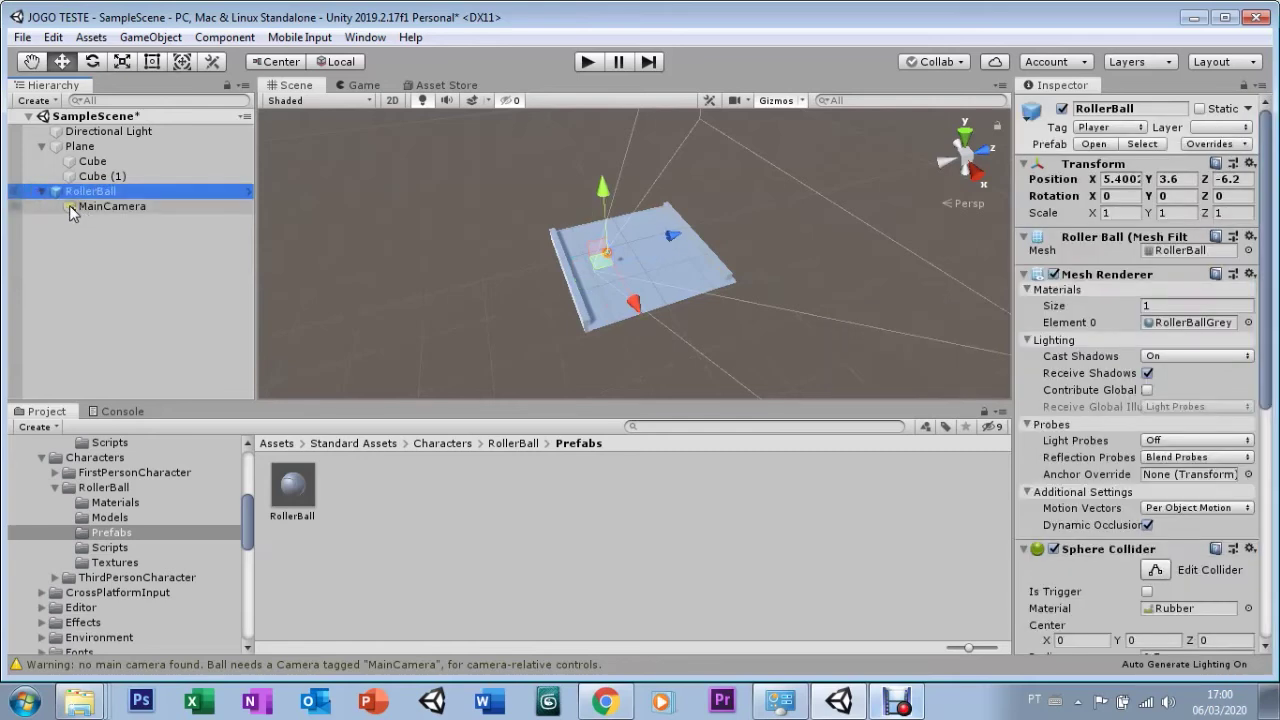
pyautogui.moveTo(74, 208); pyautogui.dragTo(90, 234)
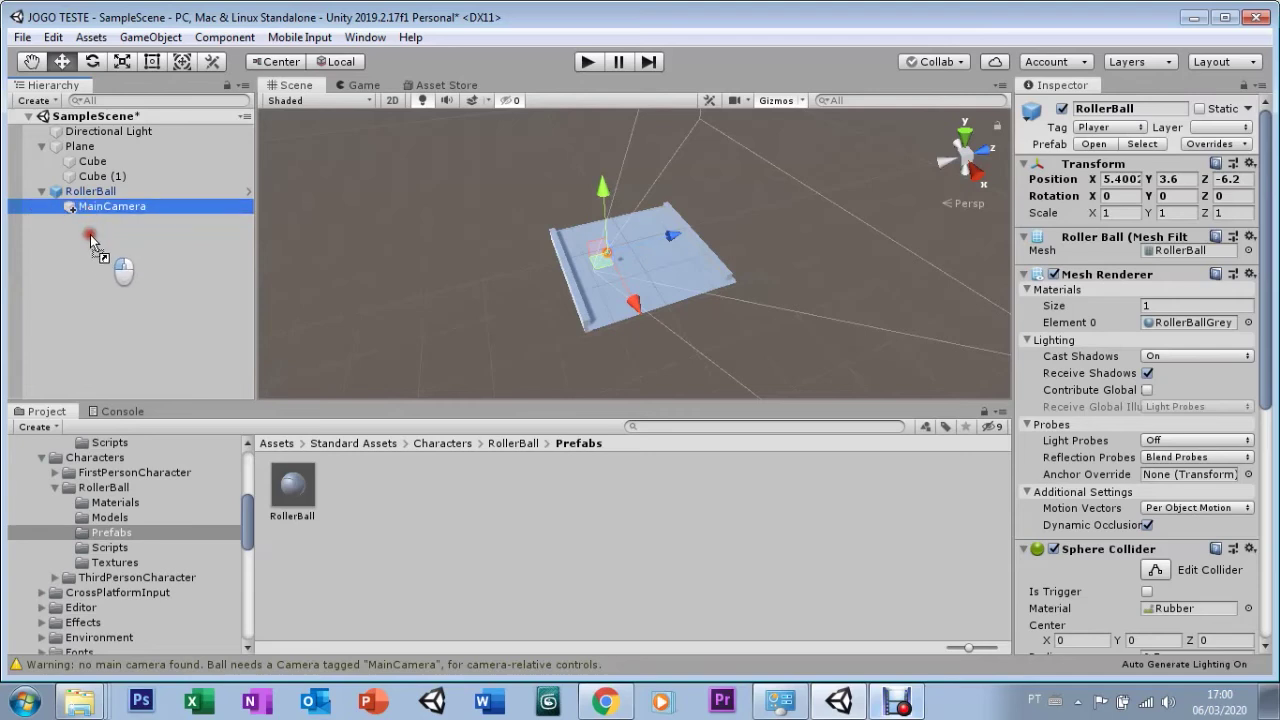
pyautogui.moveTo(87, 244); pyautogui.dragTo(86, 245)
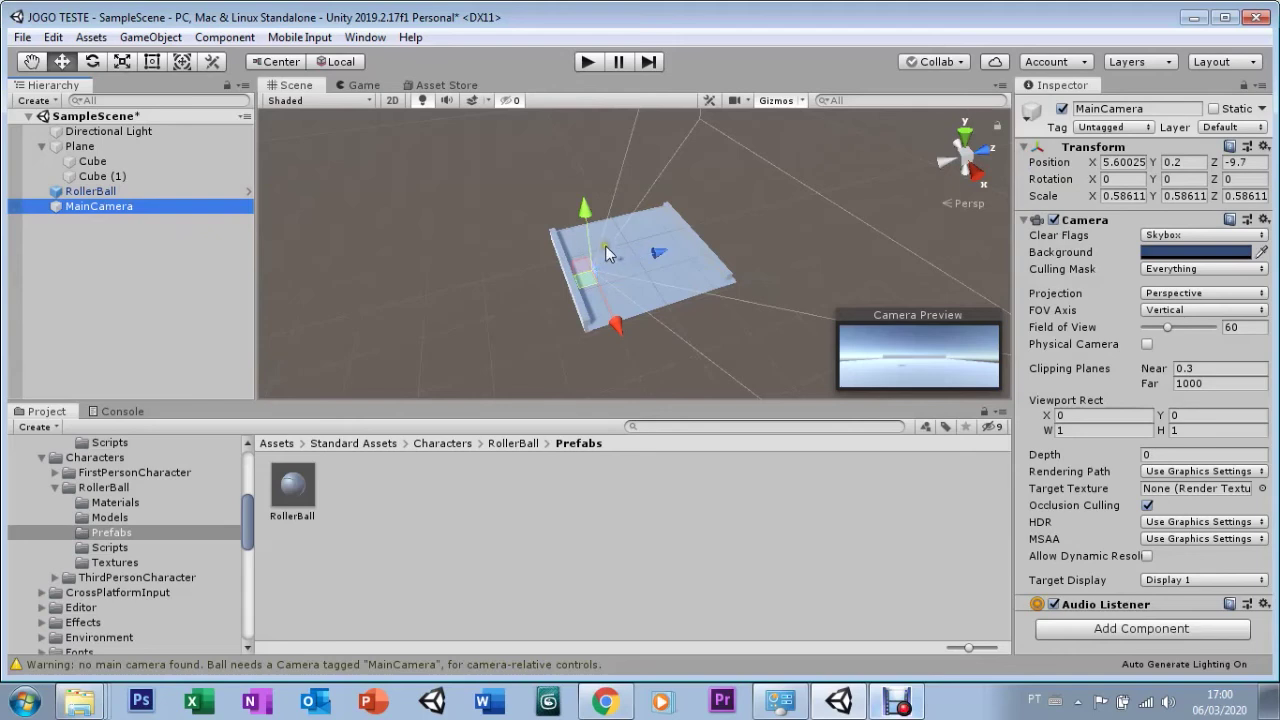
pyautogui.click(594, 62)
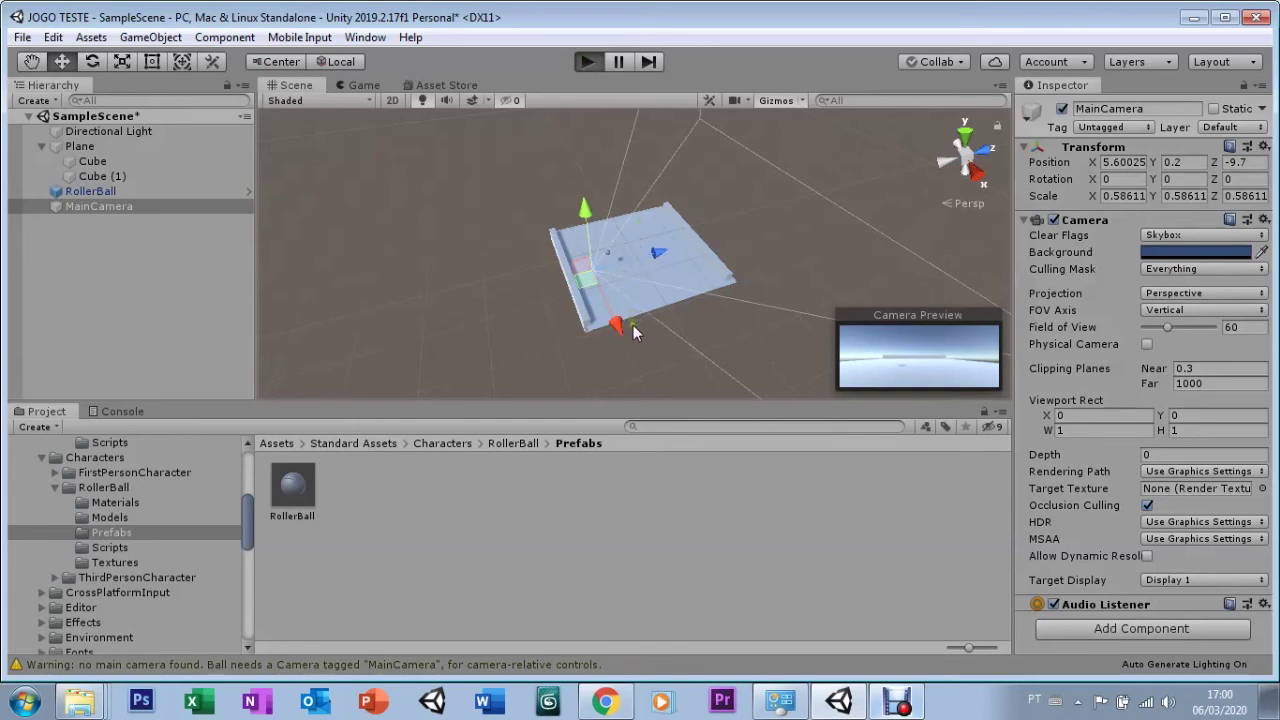
pyautogui.hotkey('ctrl', 'p')
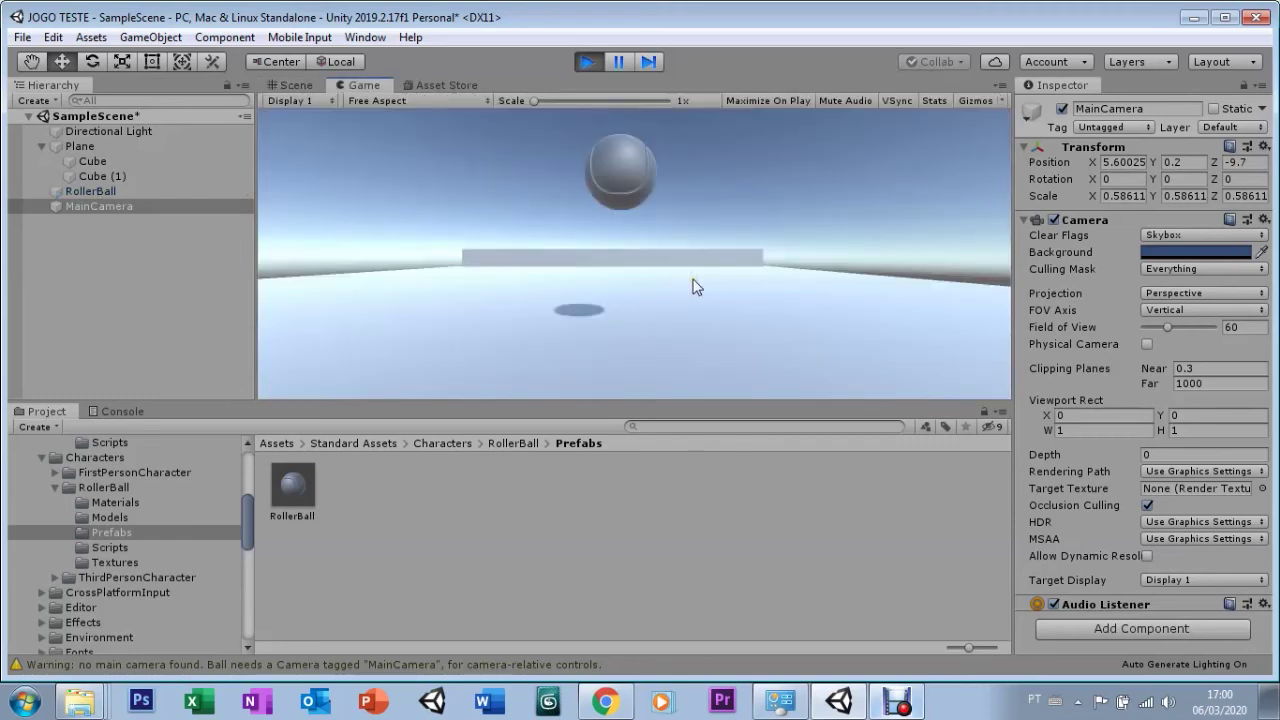
pyautogui.press('Left')
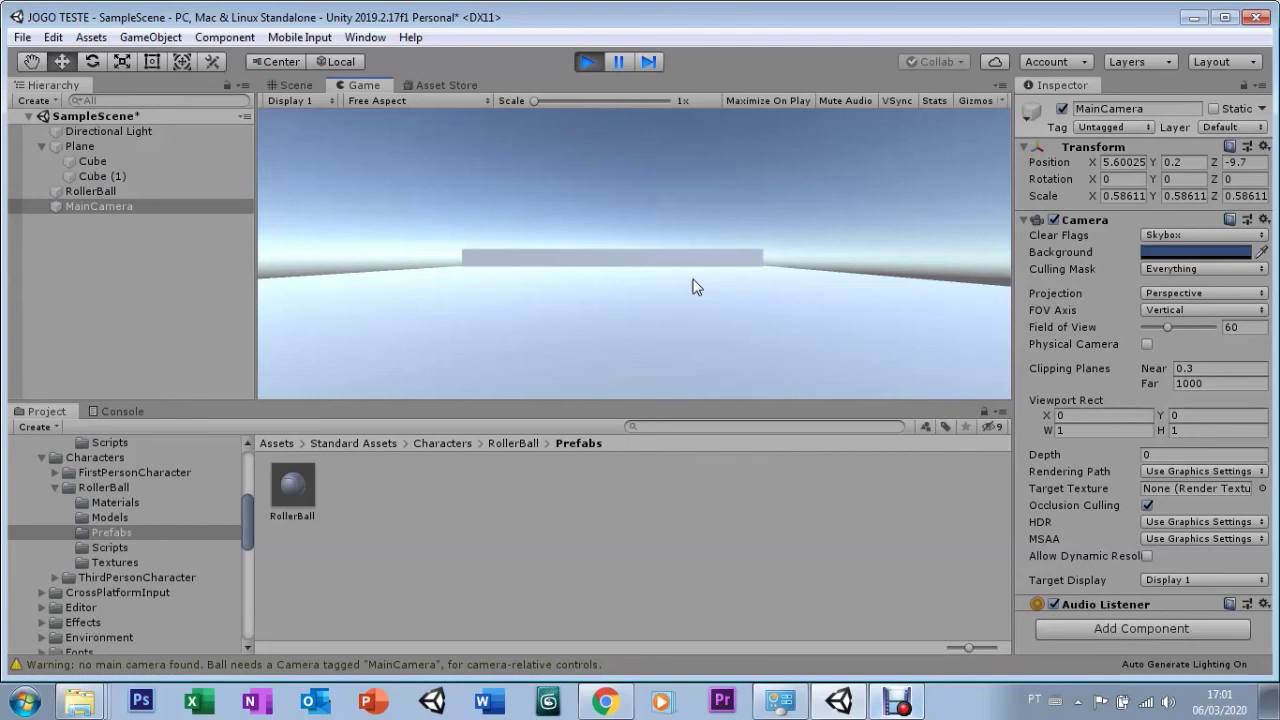
pyautogui.click(594, 65)
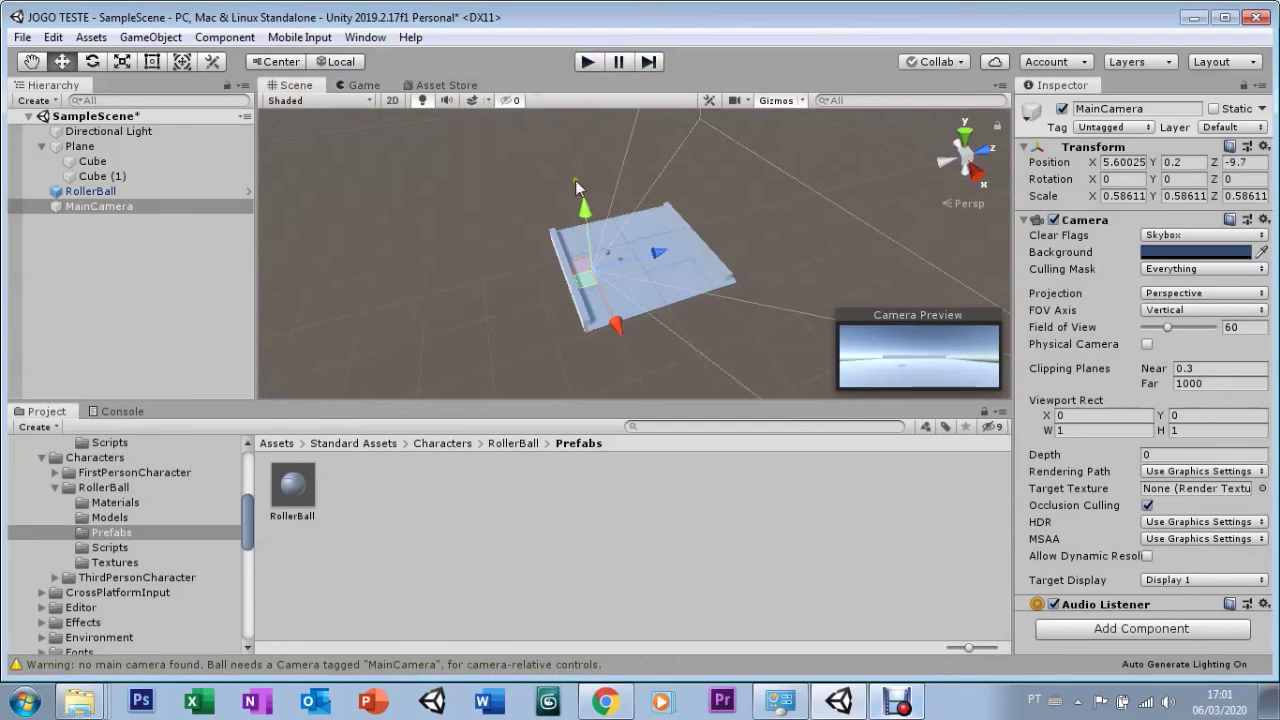
# Pull the MainCamera back to Position Z -12.5 and start a new Play-mode run
pyautogui.moveTo(656, 258); pyautogui.dragTo(603, 233)
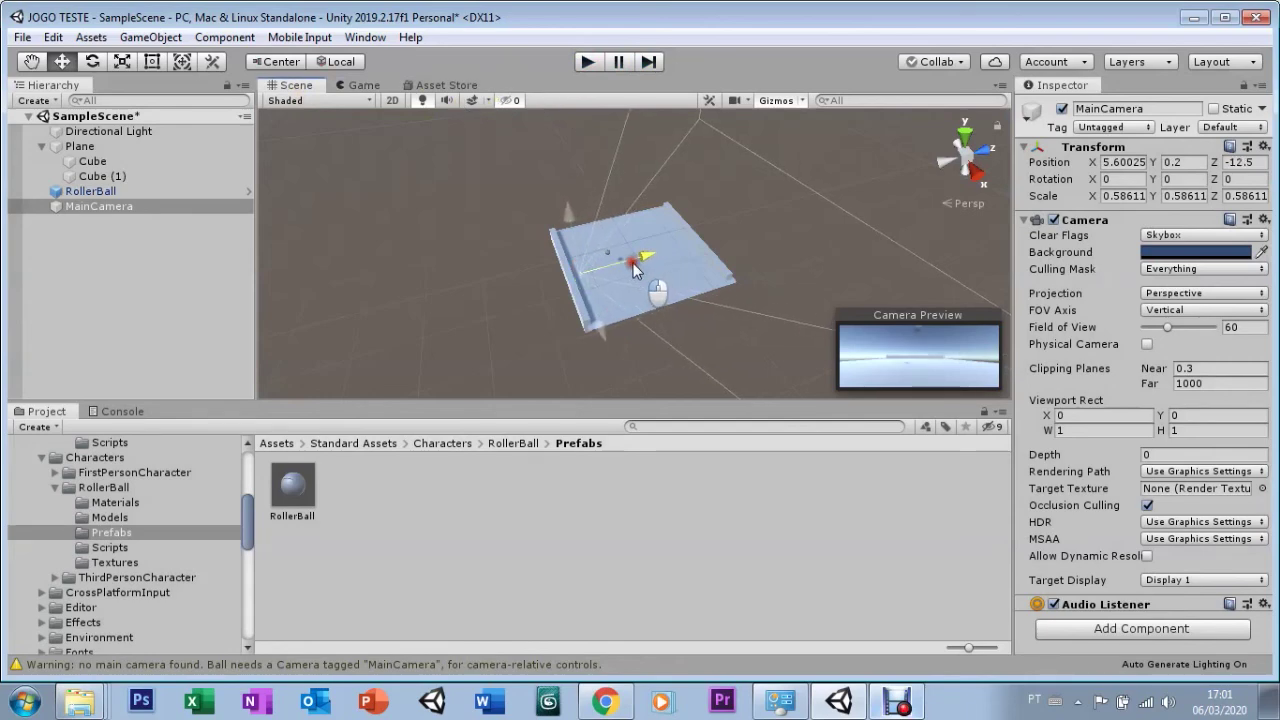
pyautogui.click(588, 63)
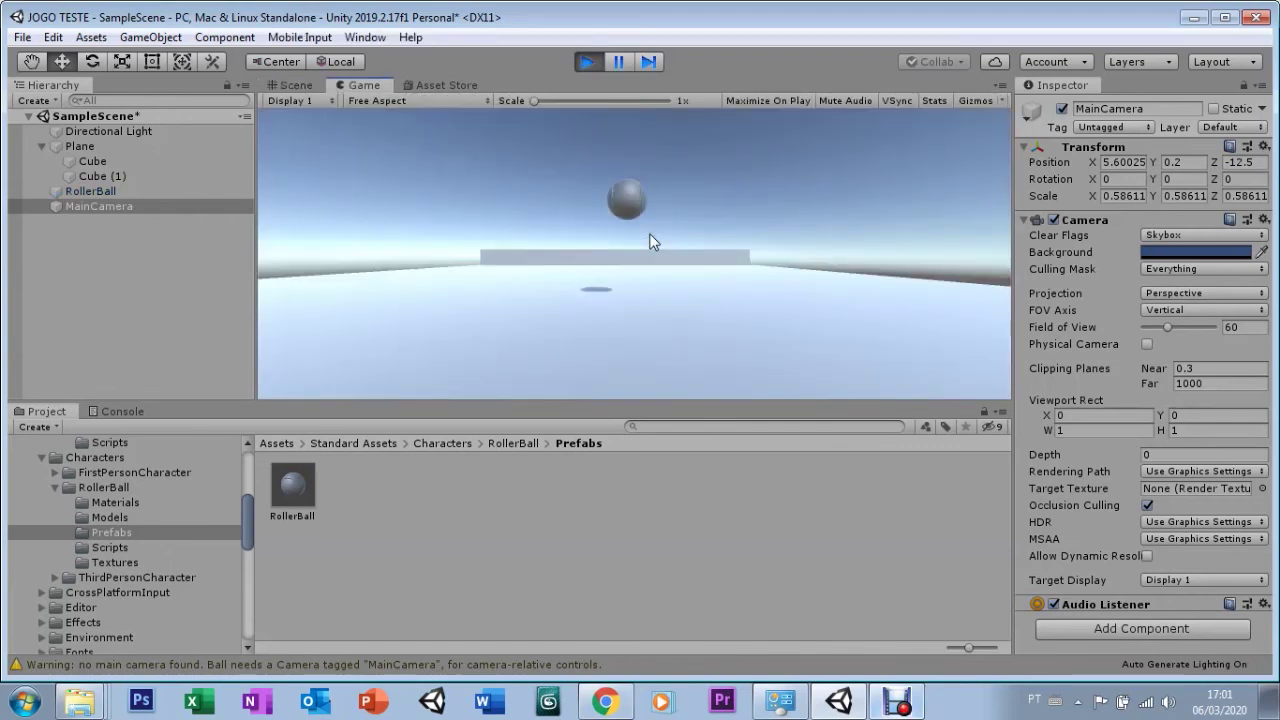
# Roll the ball left and right, back toward the camera, then away toward the far wall
pyautogui.press('Left')
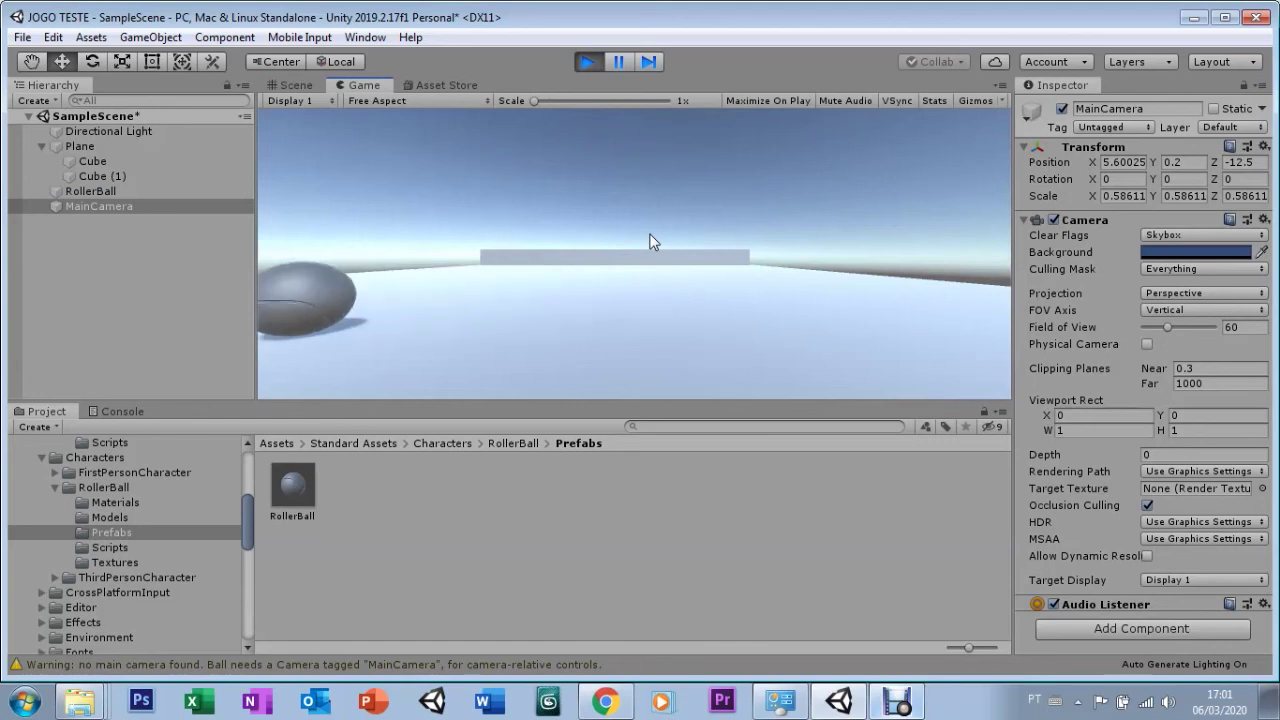
pyautogui.press('Right')
pyautogui.press('Left')
pyautogui.press('Down')
pyautogui.press('Right')
pyautogui.press('Up')
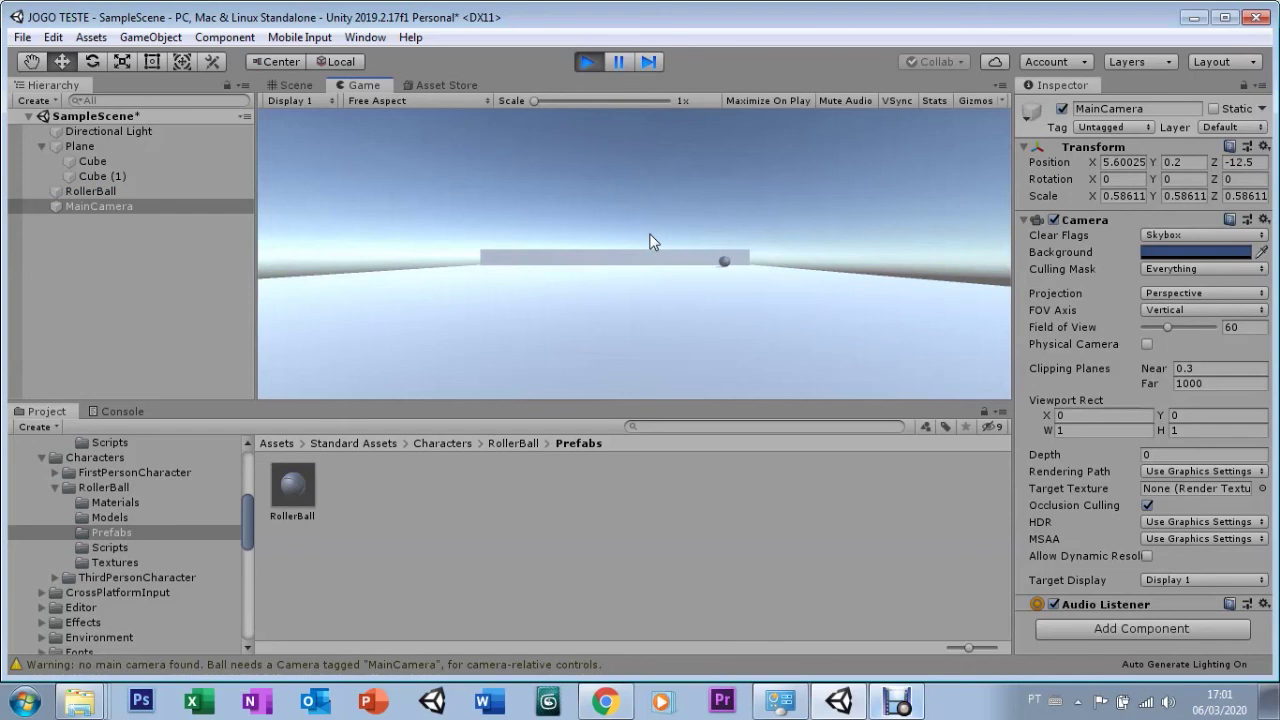
pyautogui.press('Left')
pyautogui.press('Right')
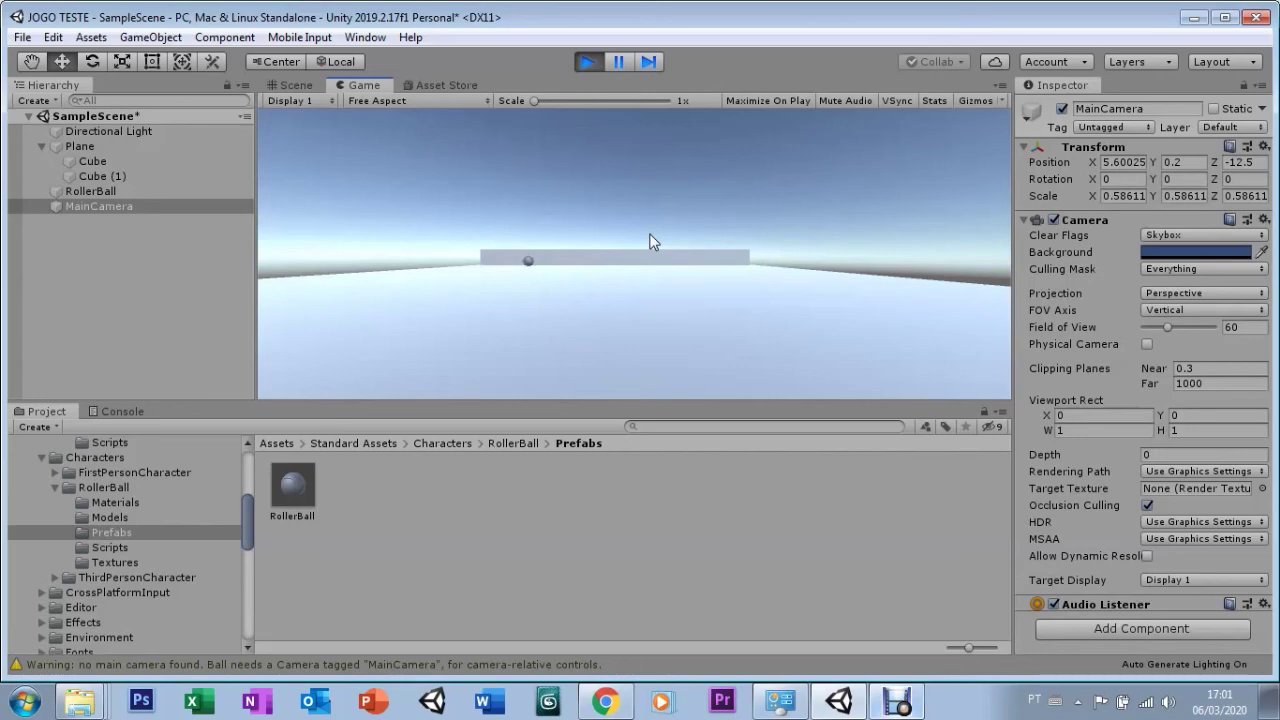